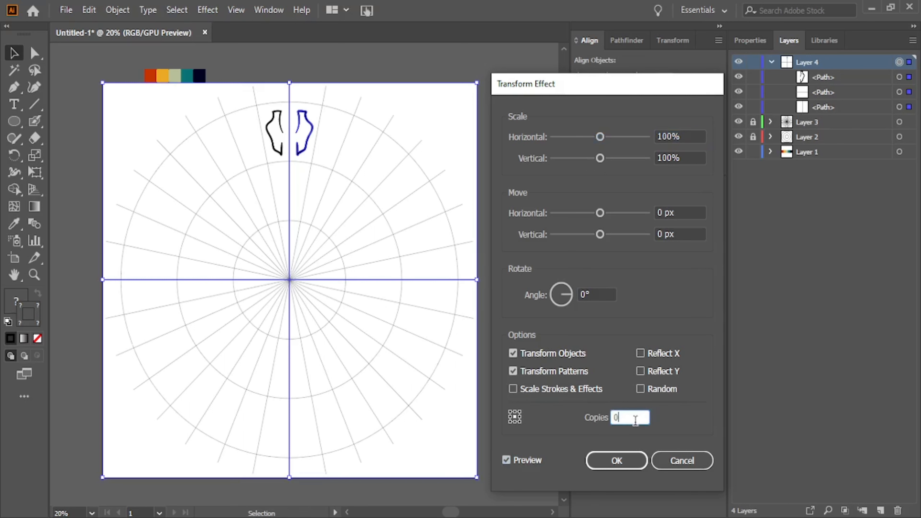
- Set the Transform effect on Layer 4 to one copy with a rotation angle of 22.5°
text(1)
click(596, 294)
text(3)
key(Up)
key(Up)
key(Up)
key(Up)
key(Up)
key(Up)
key(Up)
key(Up)
key(Up)
key(Up)
key(Up)
key(Up)
key(Up)
key(Up)
key(Up)
key(Up)
key(Up)
key(Up)
key(Up)
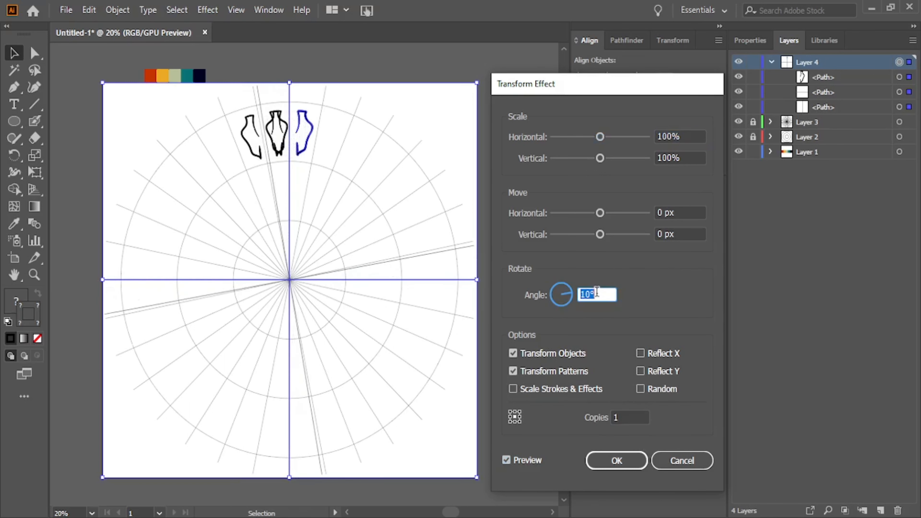
click(591, 294)
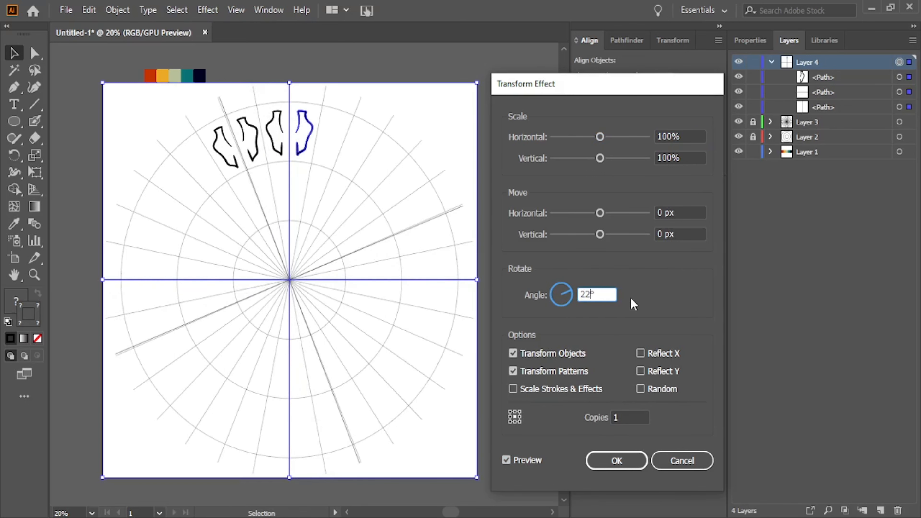
- Raise the rotated copies to 15 so they complete the circle, and apply the Transform effect to Layer 4
click(629, 415)
key(Up)
key(Up)
key(Up)
key(Up)
key(Up)
key(Up)
key(Up)
key(Up)
key(Up)
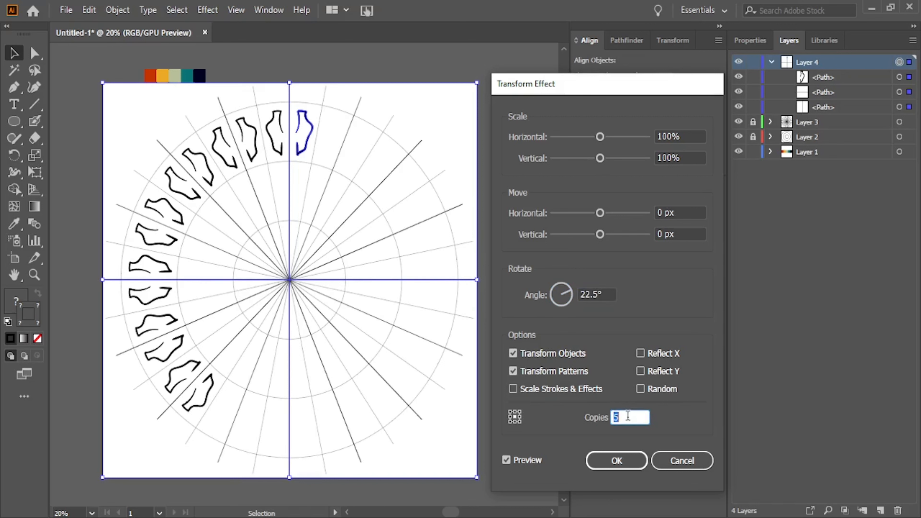
key(Up)
key(Up)
key(Up)
key(Up)
key(Up)
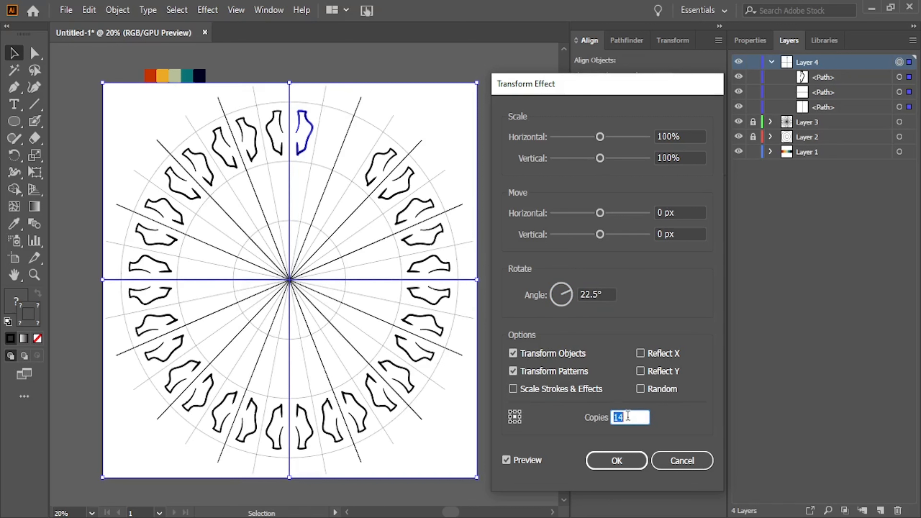
click(629, 464)
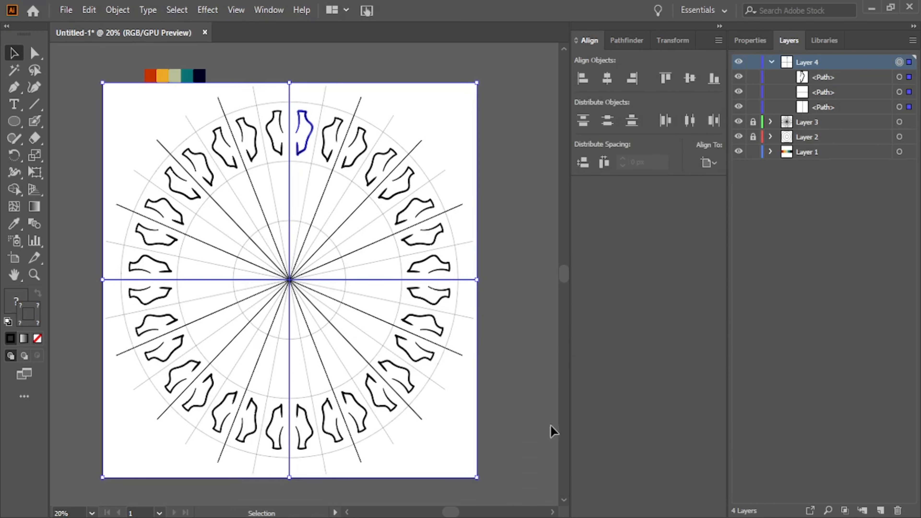
- Delete the brush-drawn test shape from Layer 4
click(67, 175)
click(890, 79)
click(890, 79)
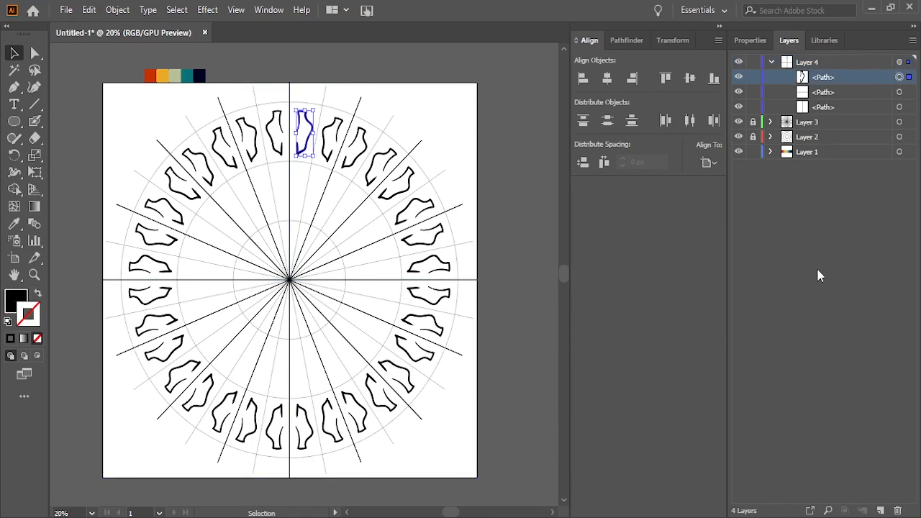
click(898, 511)
- Hide the horizontal and vertical line paths in Layer 4 and collapse the layer
click(739, 77)
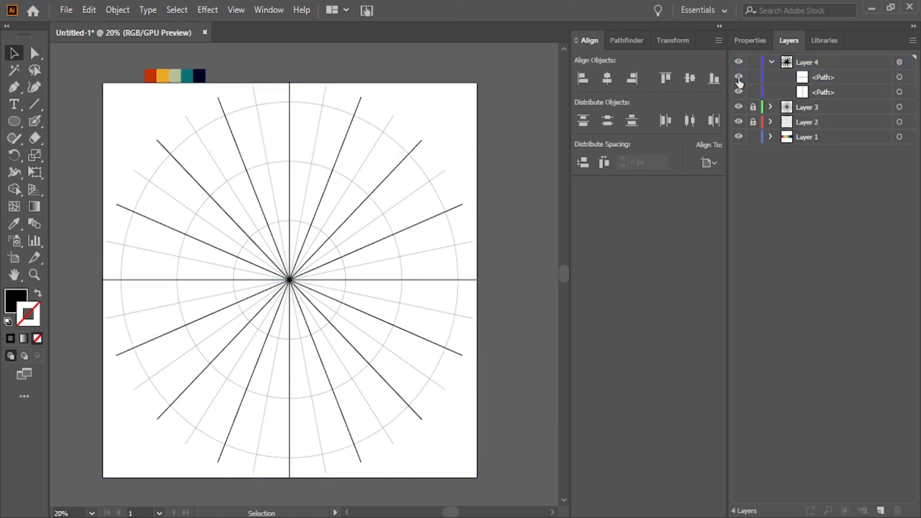
click(739, 92)
click(773, 63)
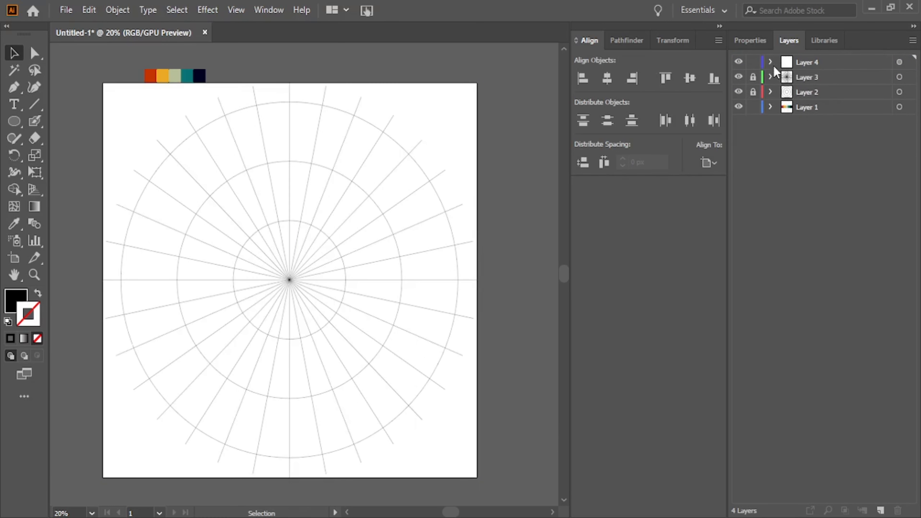
- Add a new layer above Layer 4 and set up the Pen tool with no fill and a black stroke
click(880, 511)
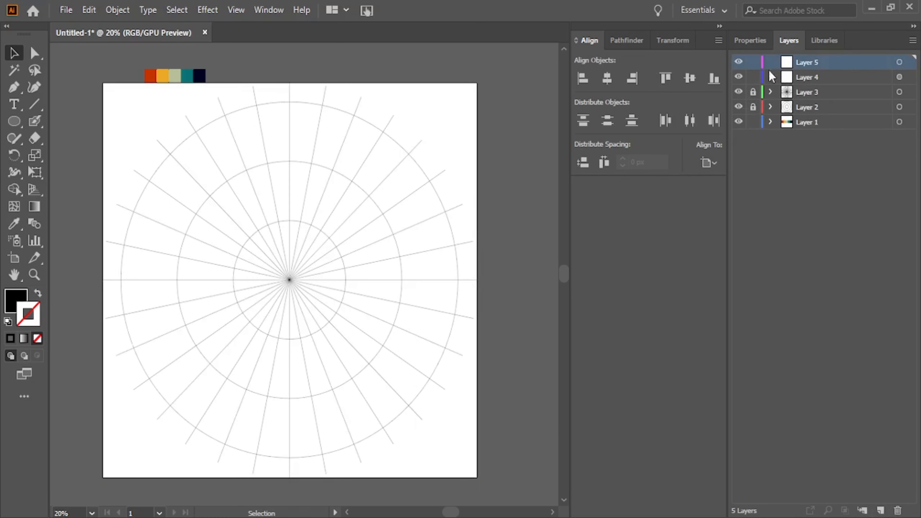
click(770, 77)
click(13, 87)
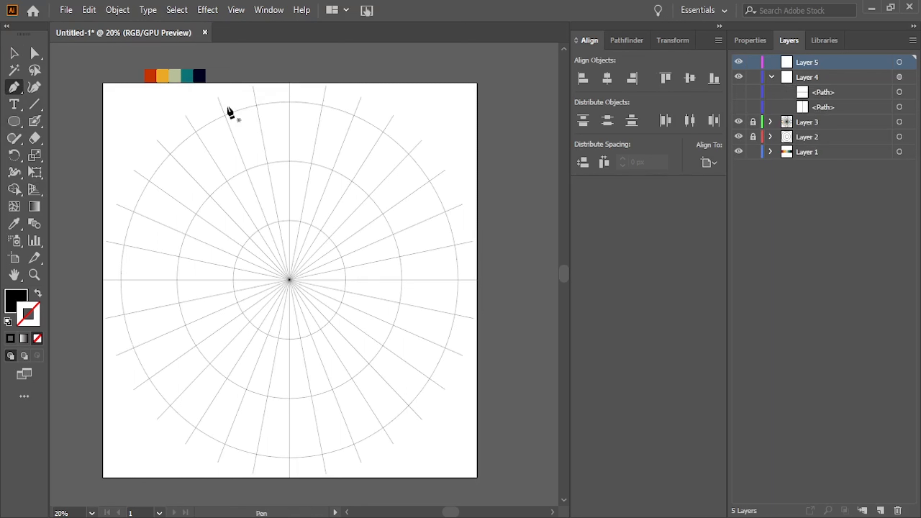
click(38, 295)
- Draw a vertical line and a horizontal line on Layer 5 through the grid centre, each spanning the artboard from edge to edge
click(289, 82)
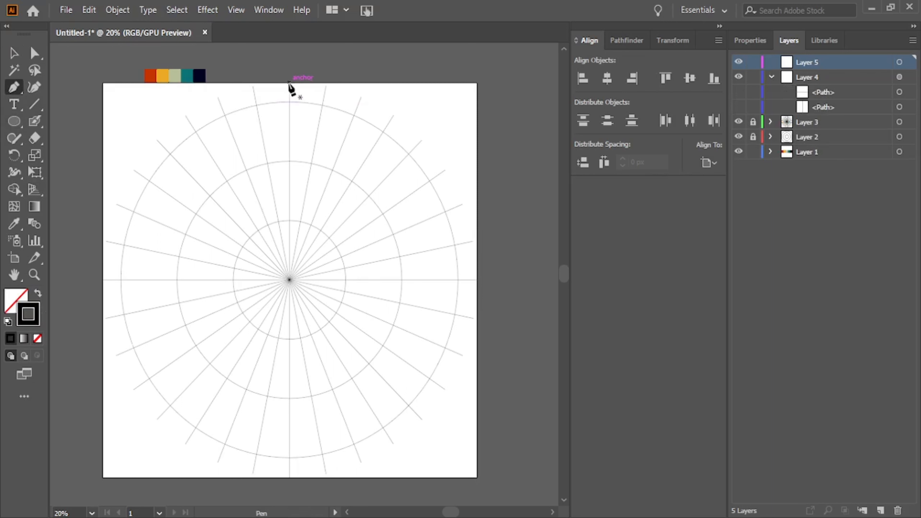
click(289, 477)
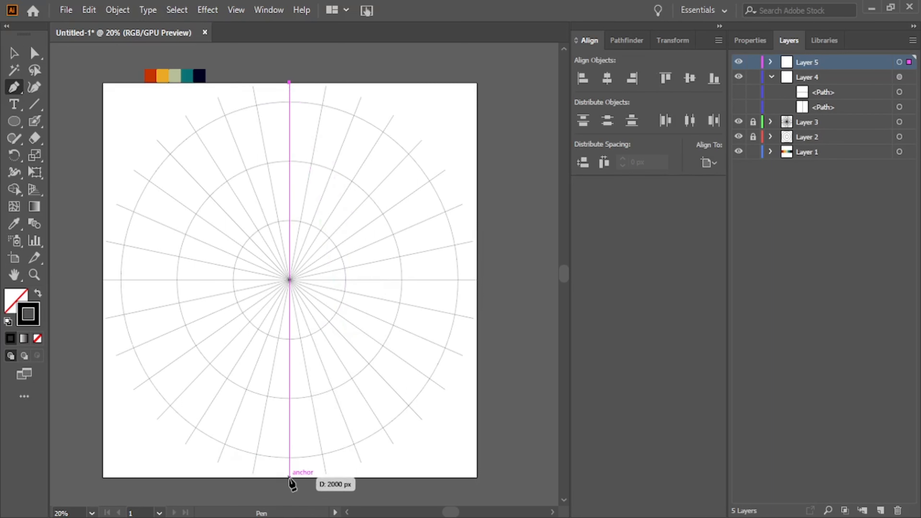
key(Escape)
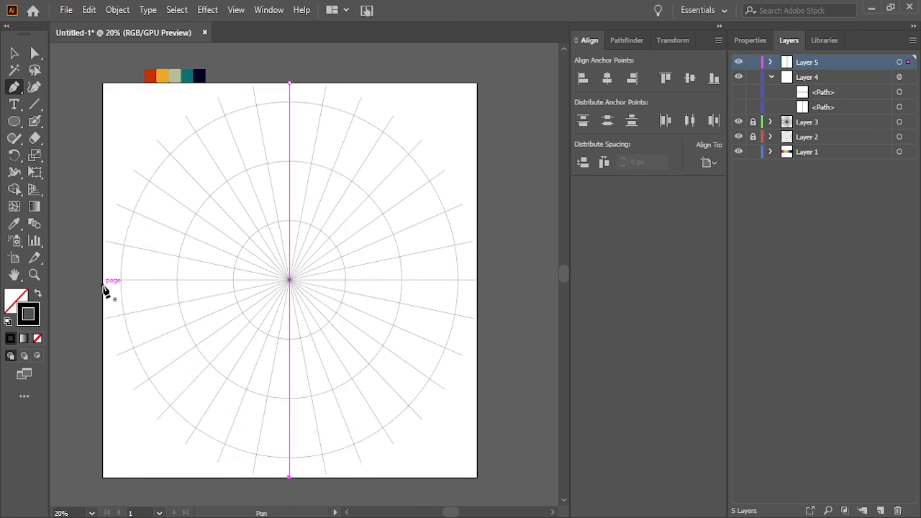
click(102, 279)
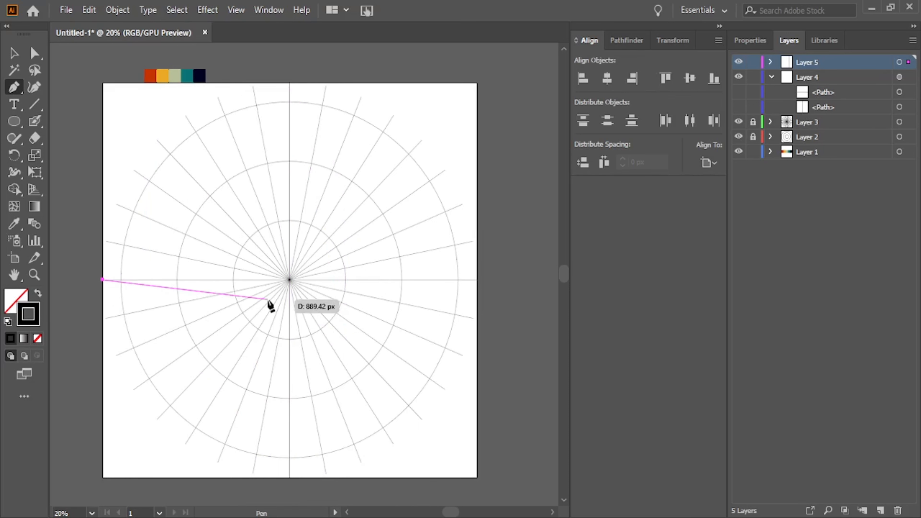
click(477, 280)
- Try to align the two lines of Layer 5 on their horizontal centres
click(770, 62)
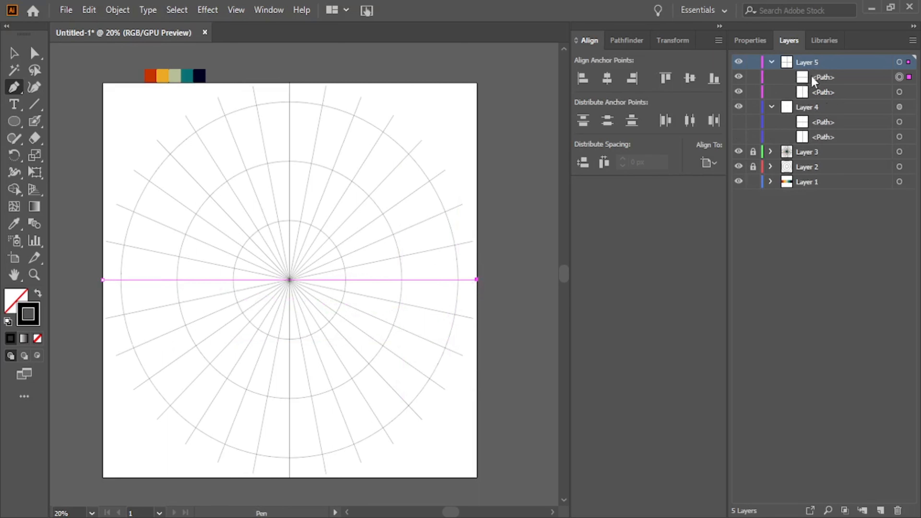
click(814, 77)
shift+click(824, 92)
shift+click(900, 92)
click(608, 78)
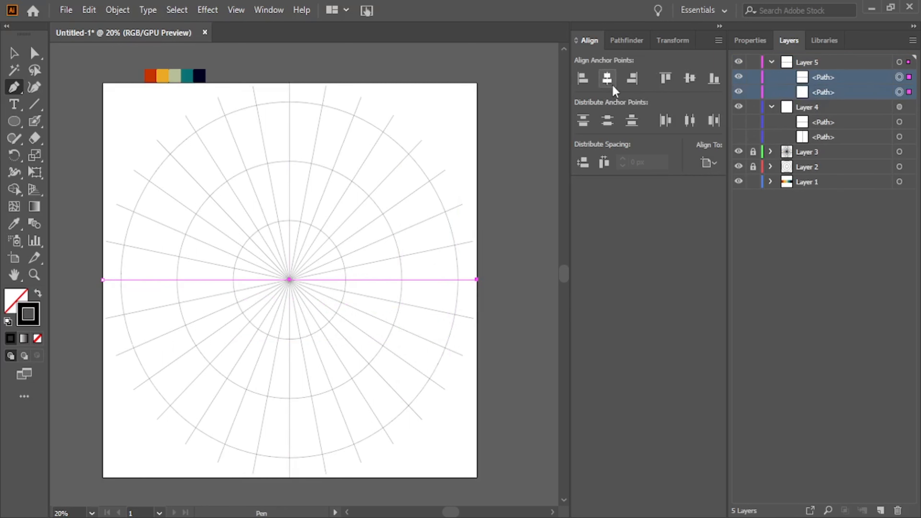
key(ctrl+z)
key(ctrl+z)
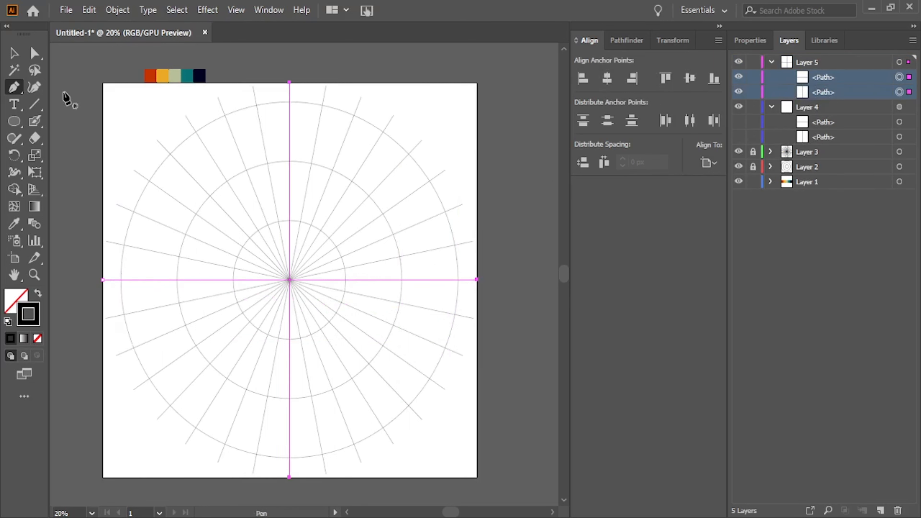
click(14, 54)
click(278, 62)
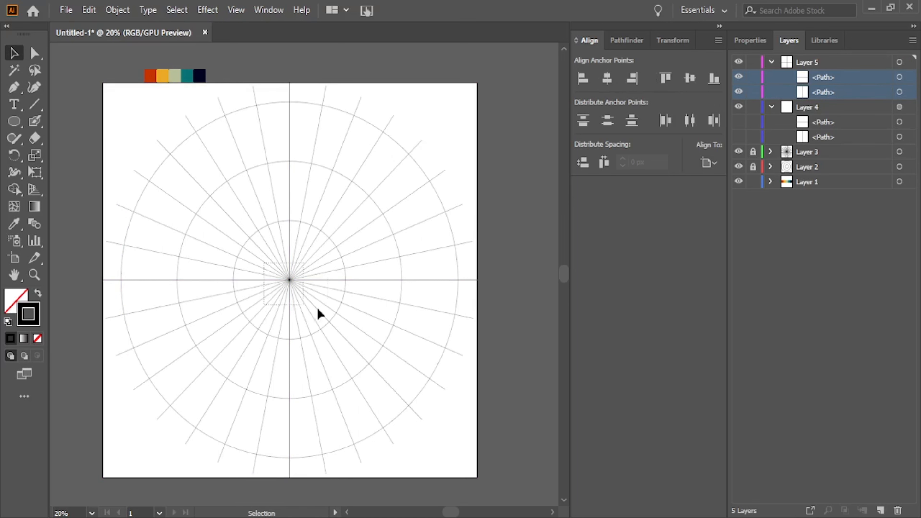
drag(317, 307, 317, 307)
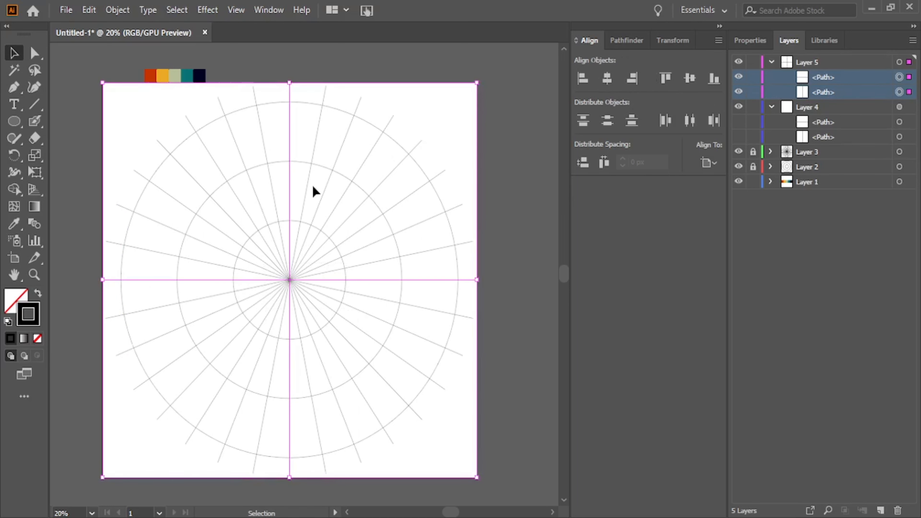
click(529, 205)
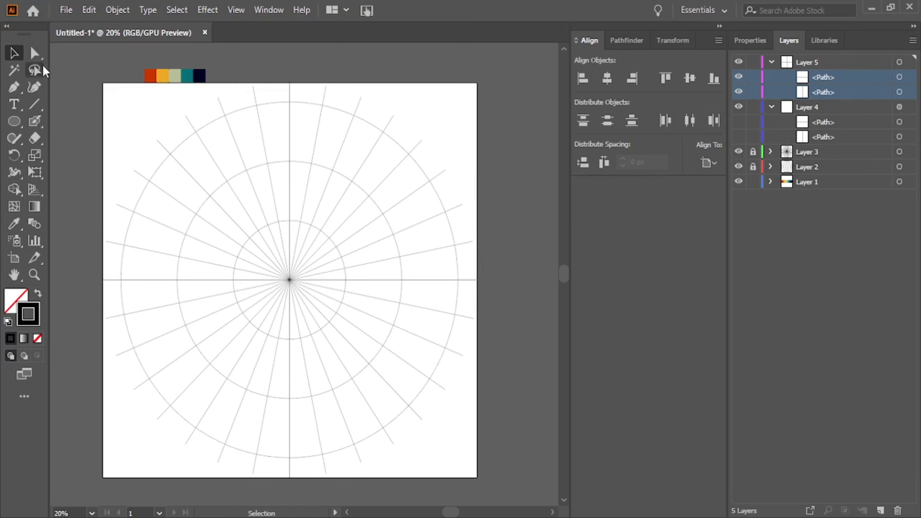
- Paint a small test shape with the Blob Brush just right of the vertical line, between the inner and middle circles
key(shift+b)
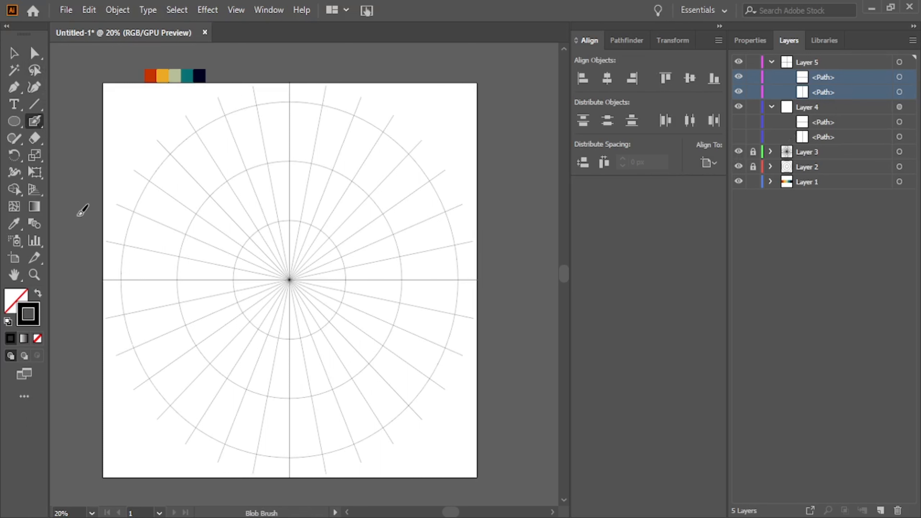
mouse_move(303, 177)
mouse_down()
mouse_move(321, 181)
mouse_move(304, 219)
mouse_move(298, 203)
mouse_up()
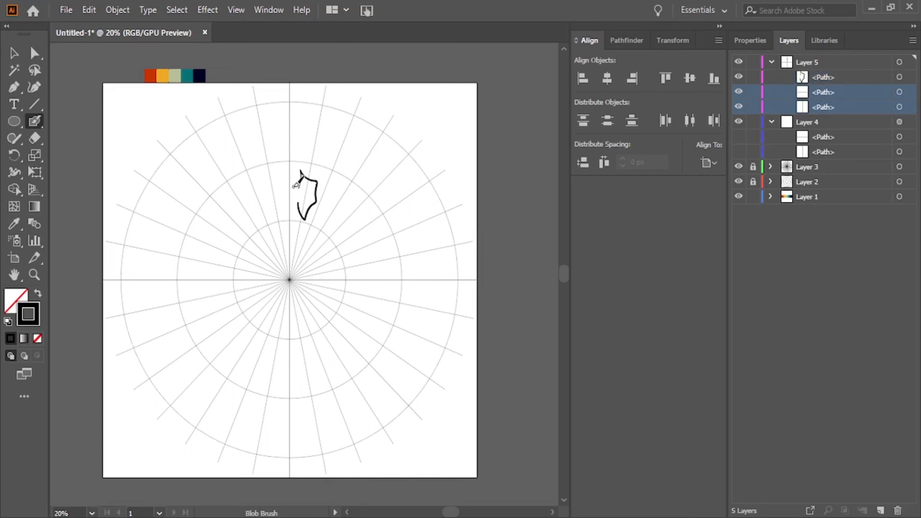
- Target all of Layer 5 and apply a Transform effect with one copy and Reflect X
click(899, 61)
click(208, 12)
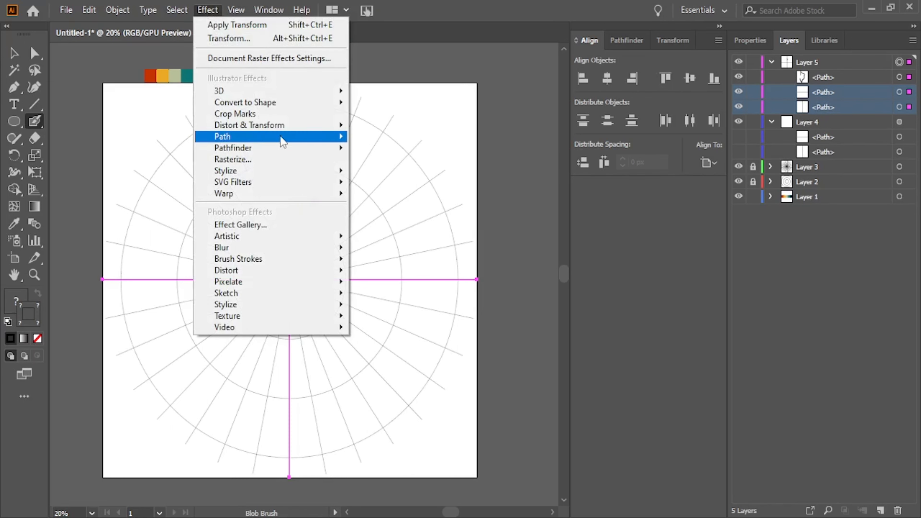
click(12, 56)
click(207, 10)
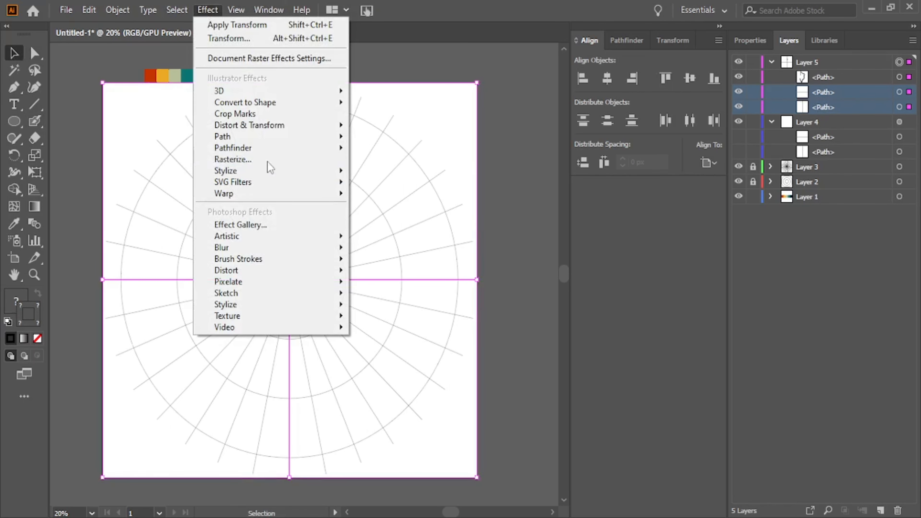
mouse_move(286, 129)
click(402, 174)
click(515, 459)
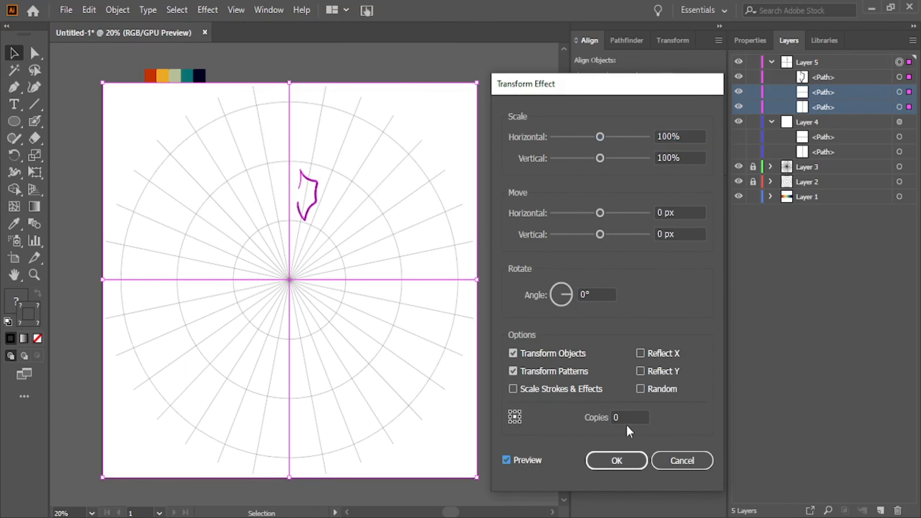
click(640, 353)
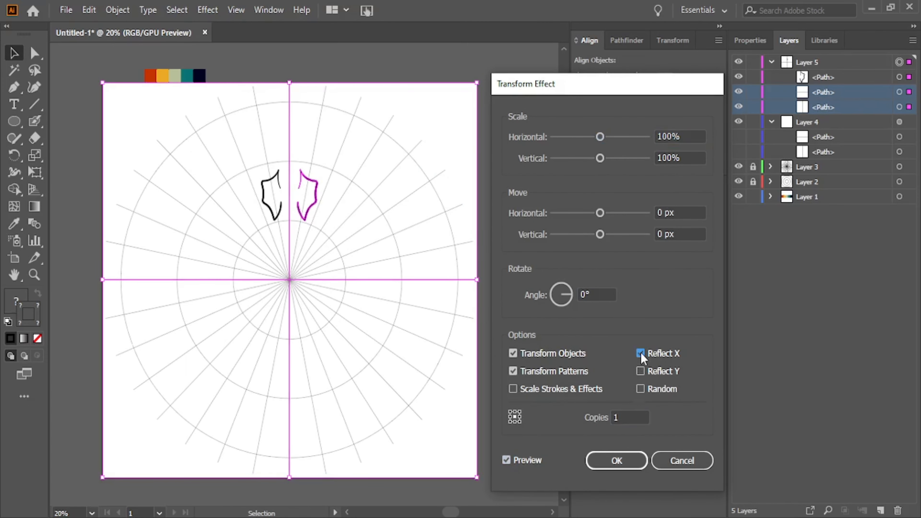
click(630, 466)
- Add a second Transform effect to Layer 5 with preview on, one copy and a rotation angle of 45°
click(214, 11)
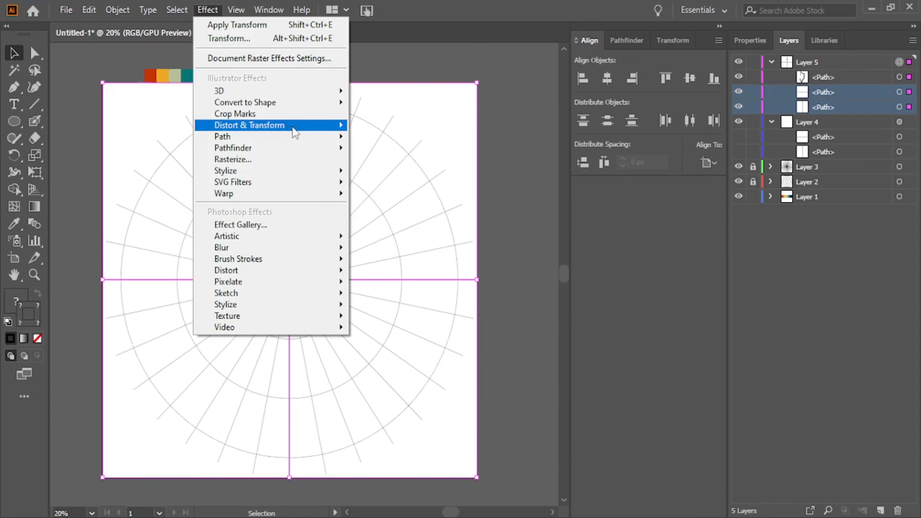
mouse_move(296, 132)
click(406, 174)
click(518, 295)
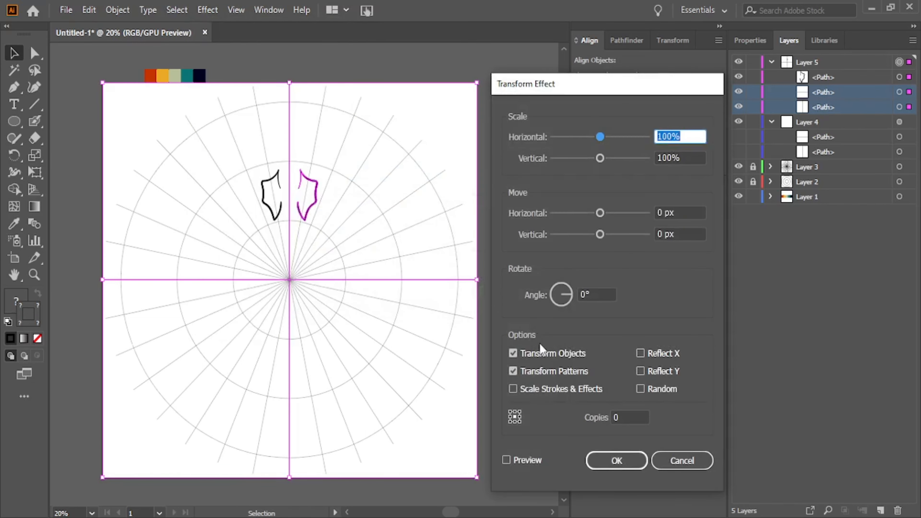
click(506, 460)
click(602, 294)
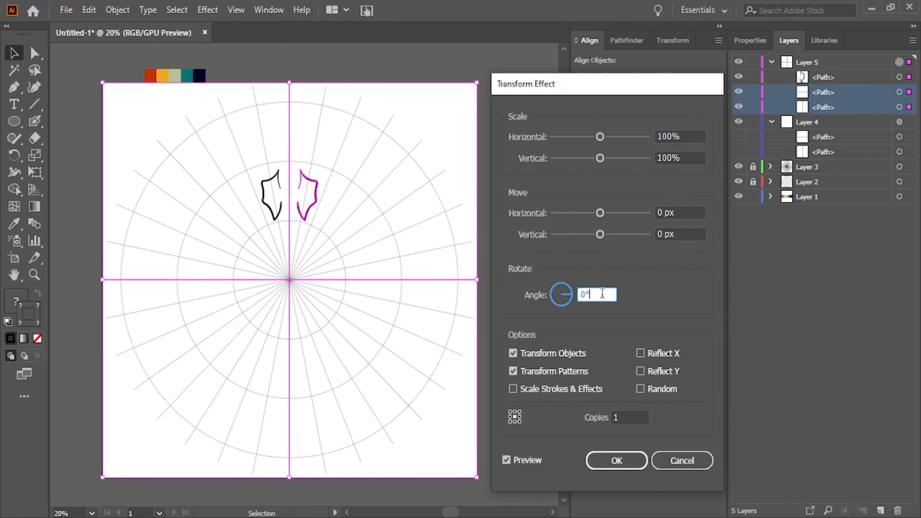
key(Up)
key(Up)
key(Up)
key(Up)
key(Up)
key(Up)
key(Up)
key(Up)
key(Up)
key(Up)
key(Up)
key(Up)
key(Up)
key(Up)
key(Up)
key(Up)
key(Up)
key(Up)
key(Up)
key(Up)
key(Up)
key(Up)
key(Up)
key(Up)
key(Up)
key(Up)
key(Up)
key(Up)
key(Up)
key(Up)
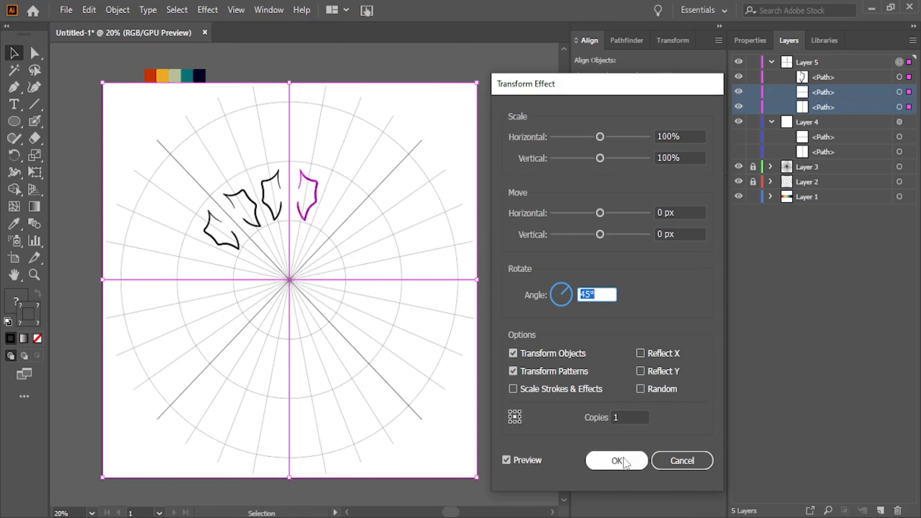
- Raise the 45° rotated copies to 7 and apply the second Transform effect to Layer 5
click(628, 417)
key(Up)
key(Up)
key(Up)
key(Up)
key(Up)
key(Up)
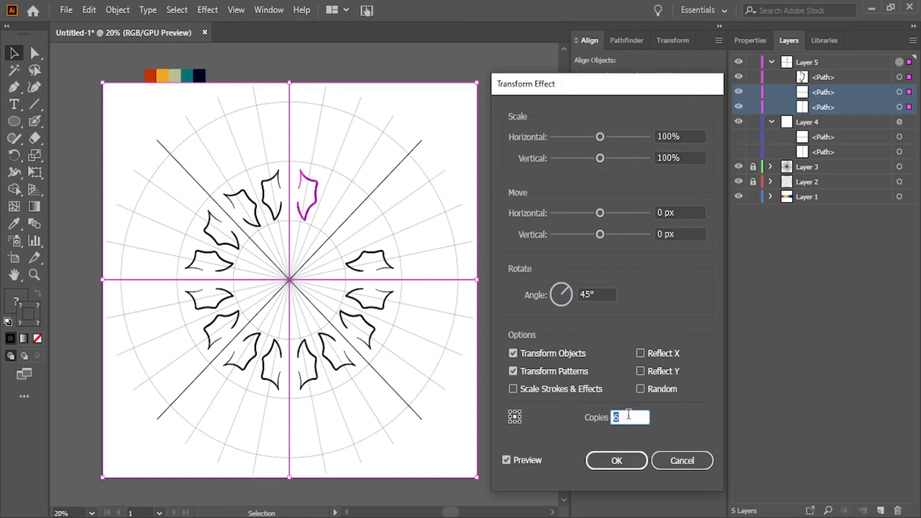
click(628, 464)
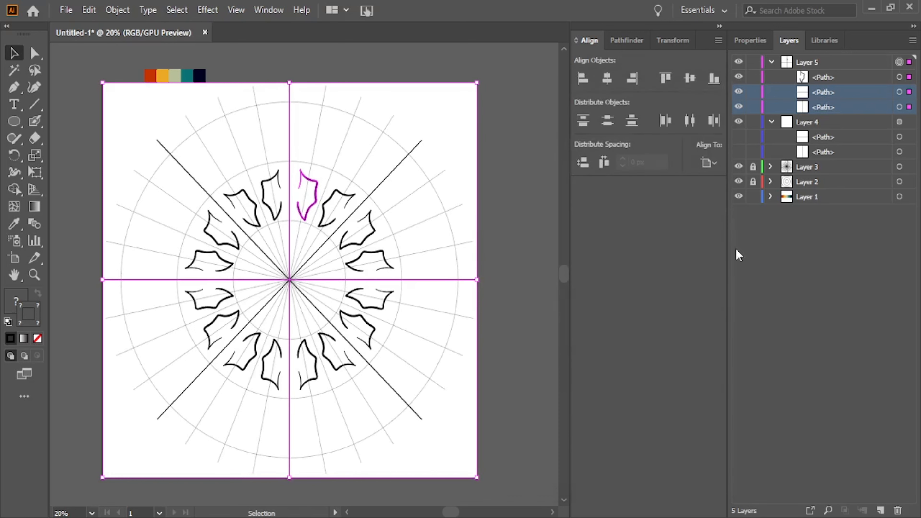
- Delete the brush-drawn test shape from Layer 5 and hide the layer's two line paths
click(899, 77)
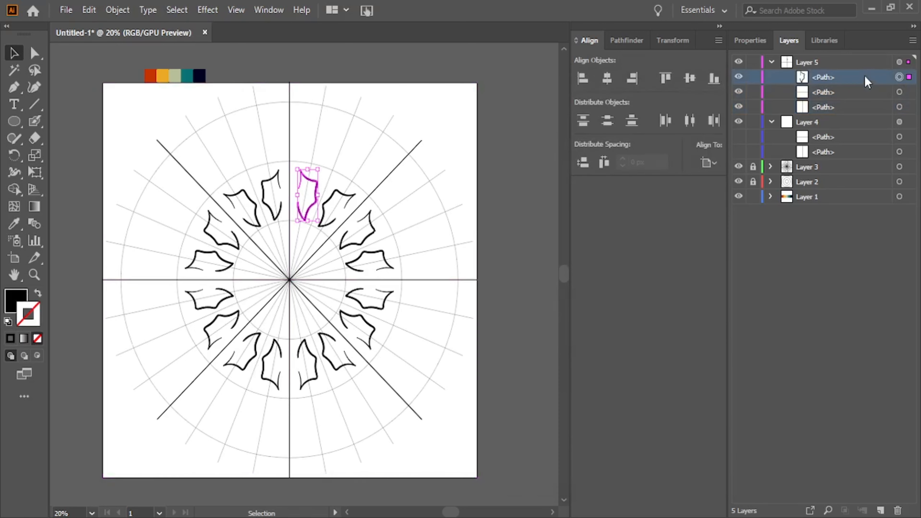
click(898, 510)
drag(742, 81, 741, 93)
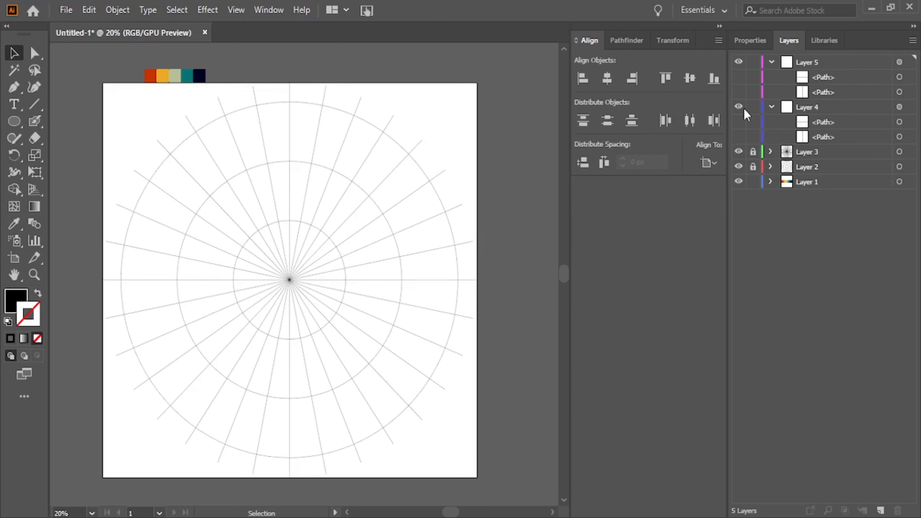
- Add a new layer above Layer 5
click(881, 511)
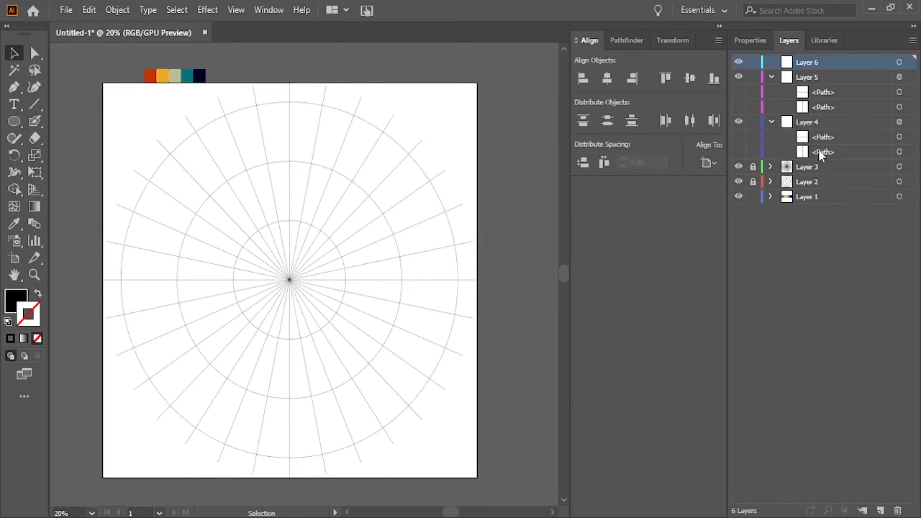
- Draw a vertical and a horizontal line on Layer 6 with the Pen tool, spanning the full artboard through the grid's centre
click(14, 87)
click(289, 82)
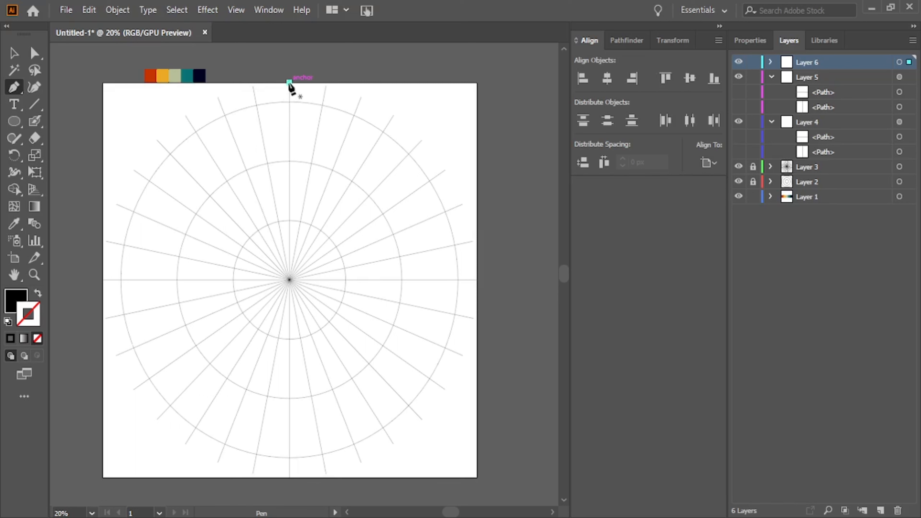
click(289, 477)
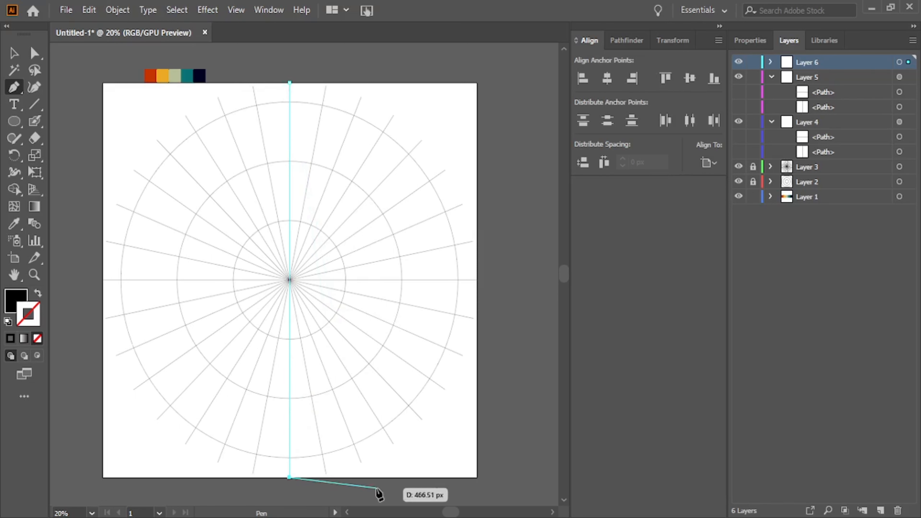
key(Escape)
click(102, 279)
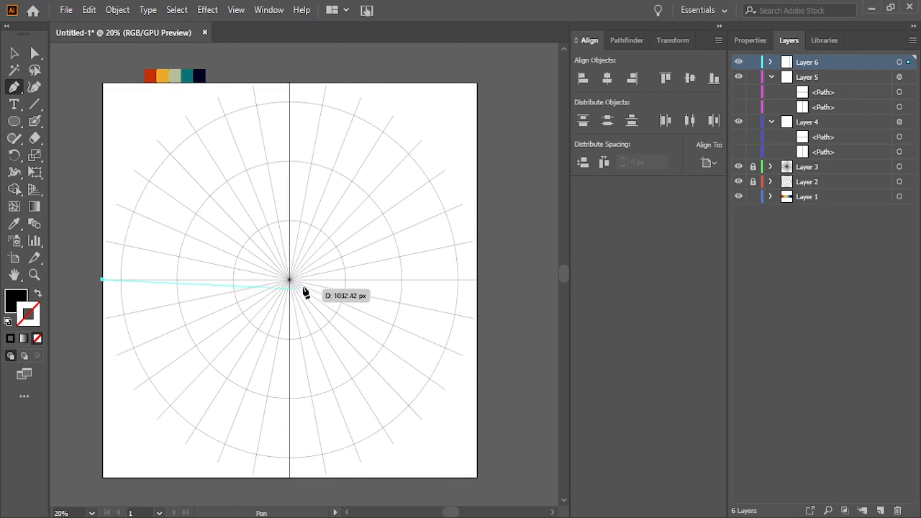
click(476, 280)
key(Escape)
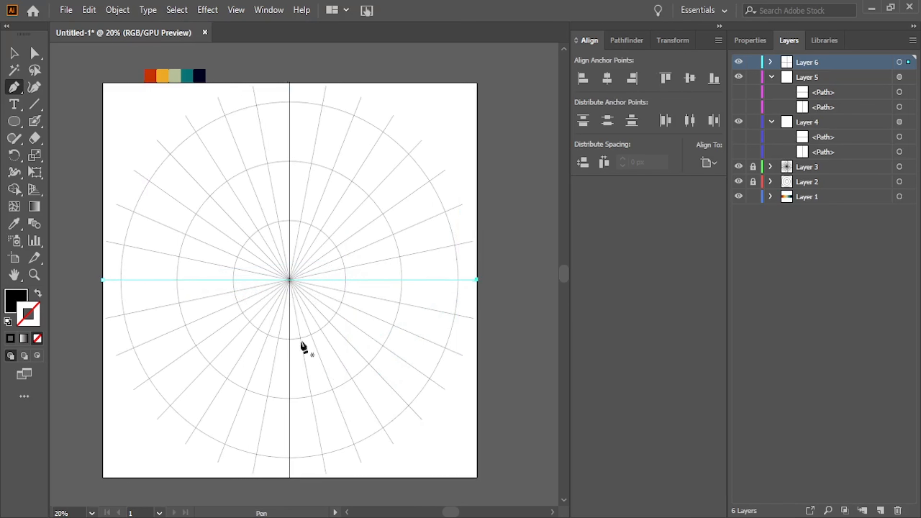
- Expand Layer 6 and draw a small angular test shape with the Blob Brush just above and right of the grid centre
key(v)
click(771, 62)
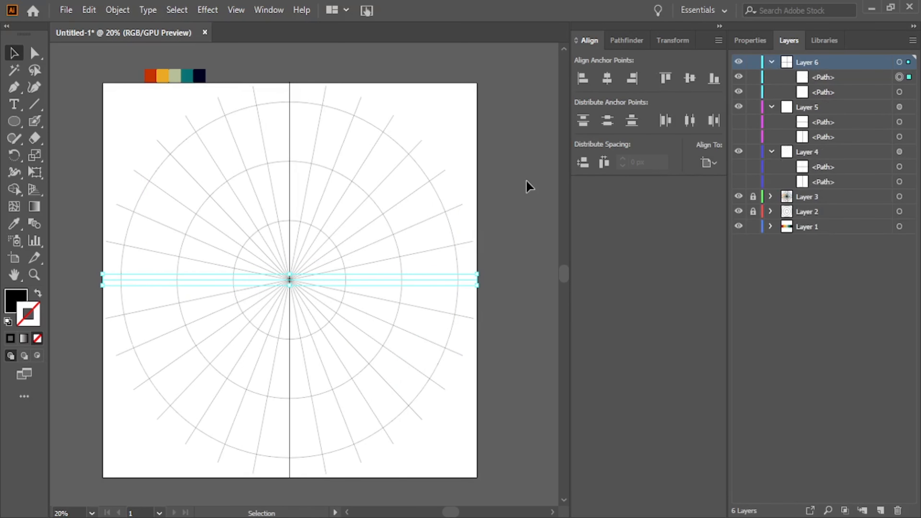
click(527, 185)
drag(261, 258, 326, 305)
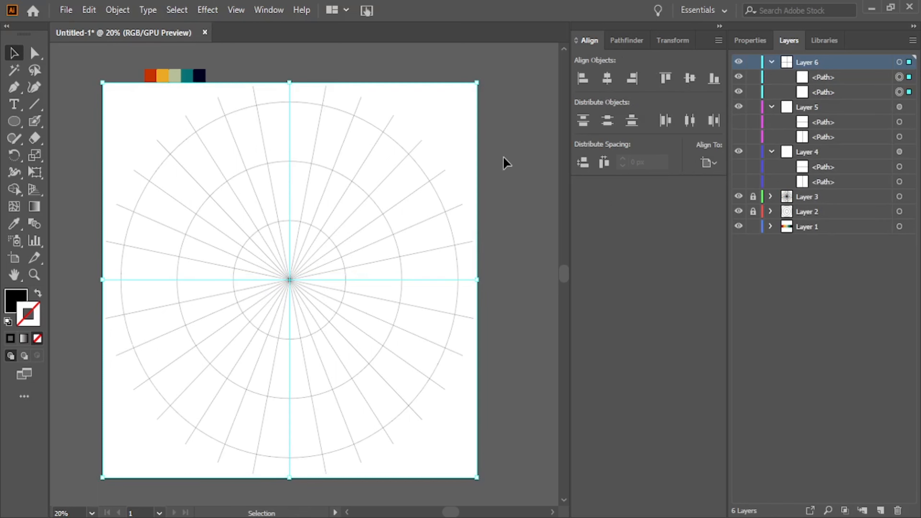
click(76, 130)
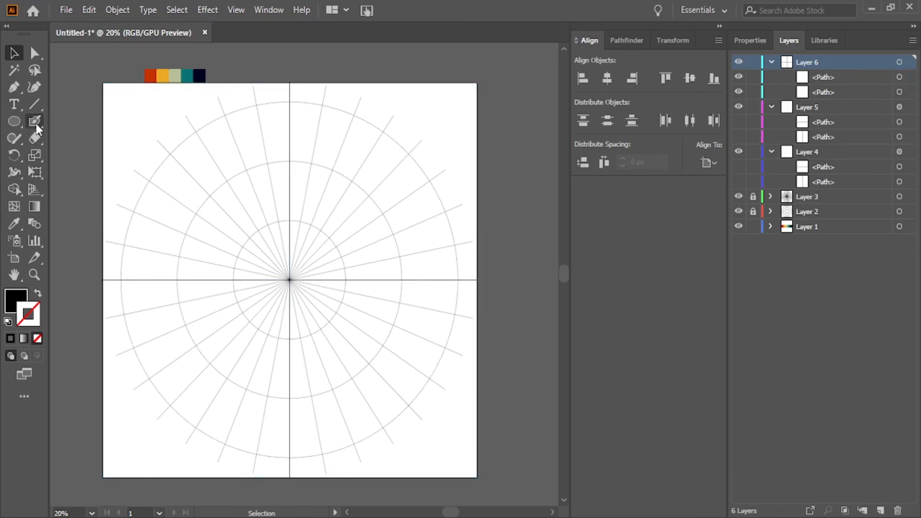
key(shift+b)
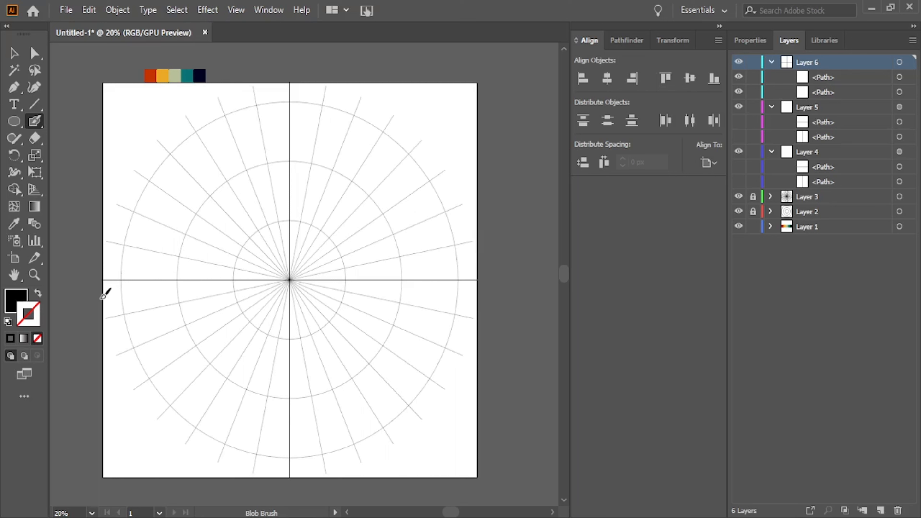
mouse_move(311, 259)
mouse_down()
mouse_move(327, 248)
mouse_move(321, 238)
mouse_move(300, 230)
mouse_move(301, 261)
mouse_up()
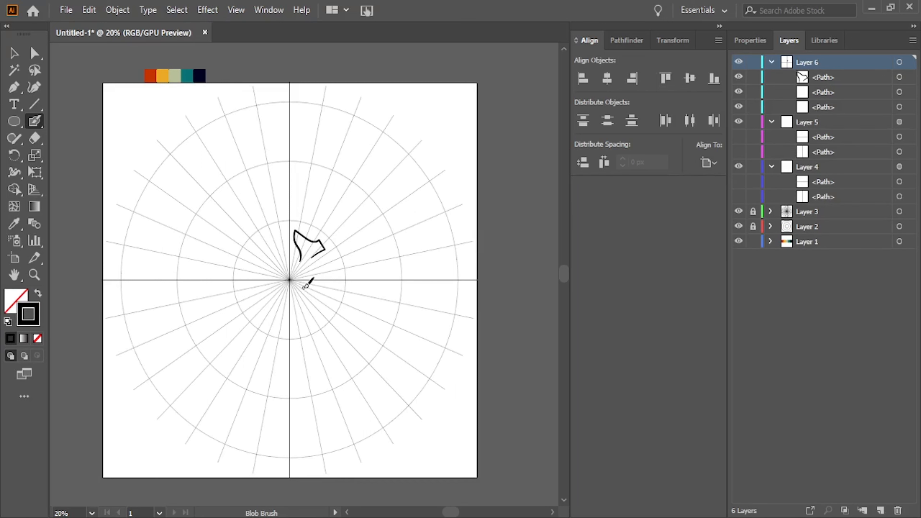
- Apply a Transform effect to Layer 6 with preview on, one copy and Reflect X
key(ctrl+a)
key(v)
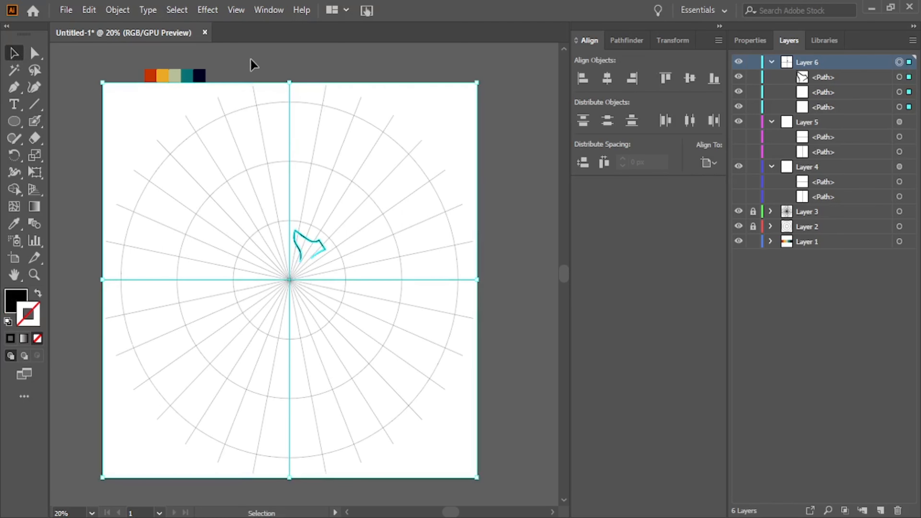
click(207, 10)
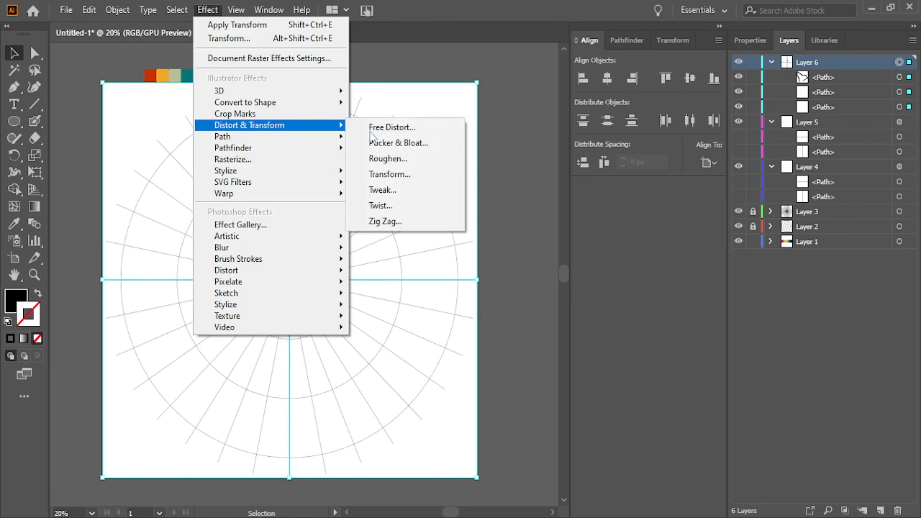
click(384, 178)
click(506, 460)
click(627, 418)
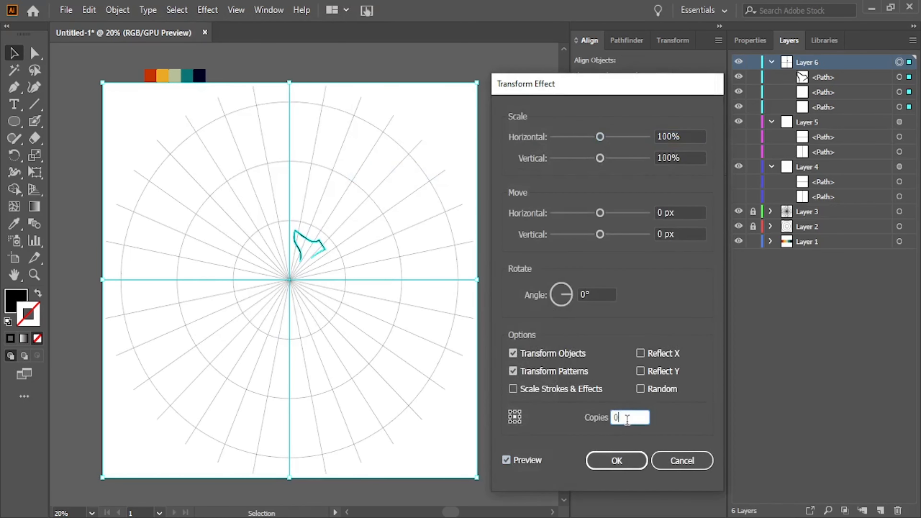
click(643, 354)
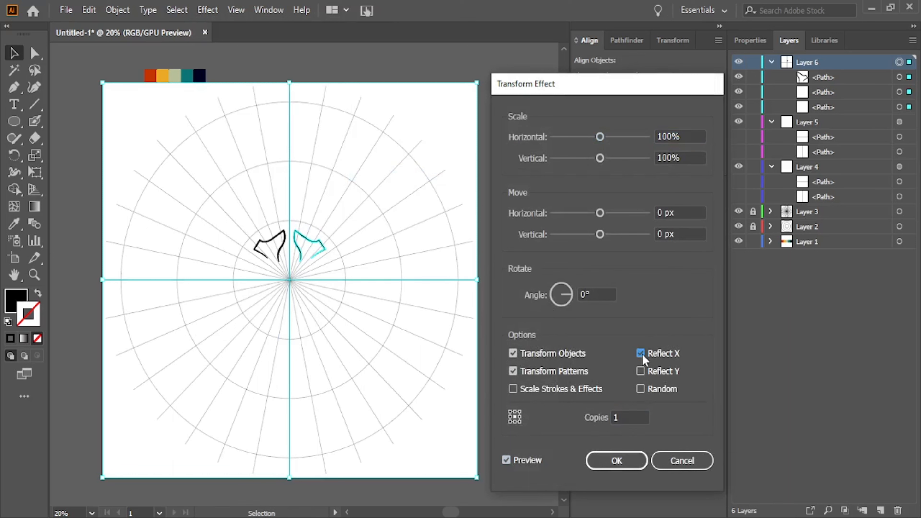
click(626, 467)
- Add a second Transform effect to Layer 6 with preview on, one copy and a rotation angle of 90°
click(207, 10)
mouse_move(327, 125)
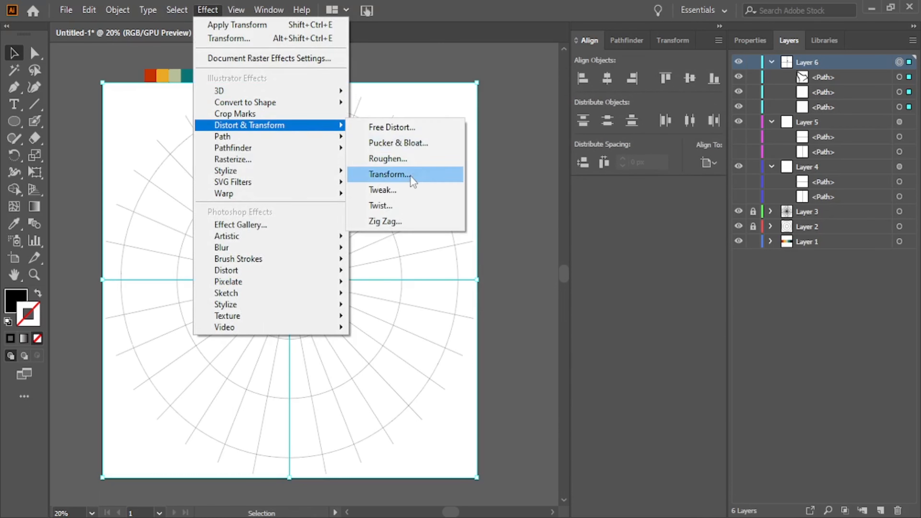
click(390, 174)
click(503, 298)
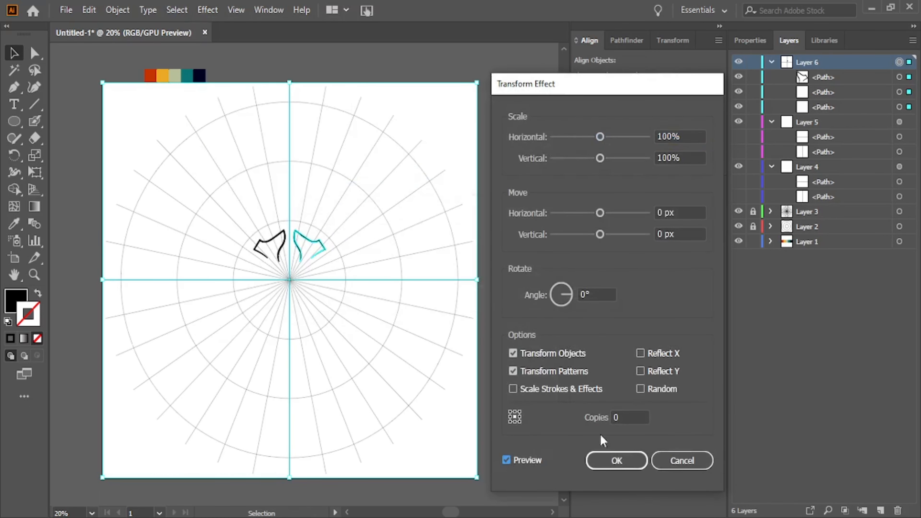
click(629, 417)
key(Up)
click(606, 295)
key(Up)
key(Up)
key(Up)
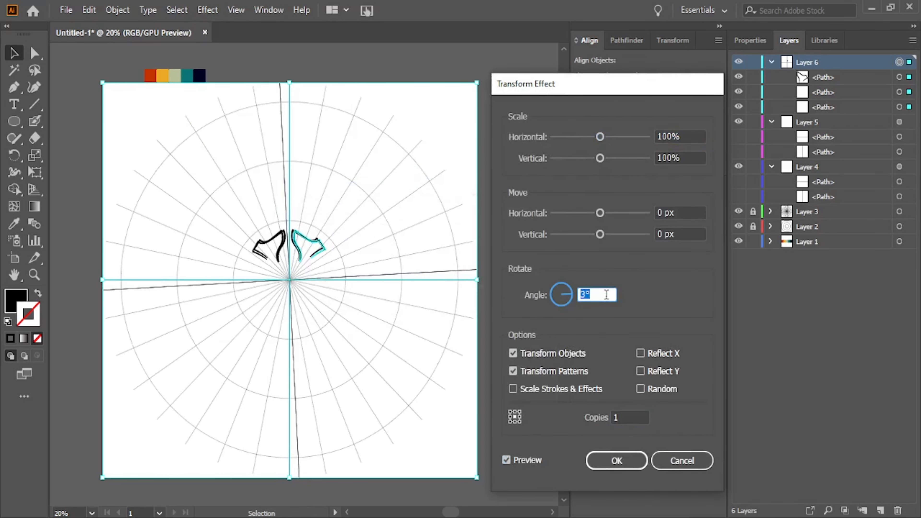
key(Up)
key(Up)
key(Up)
key(Up)
key(Up)
key(Up)
key(Up)
key(Up)
key(Up)
key(Up)
key(Up)
key(Up)
key(Up)
key(Up)
key(Up)
key(Up)
key(Up)
key(Up)
key(Up)
key(Up)
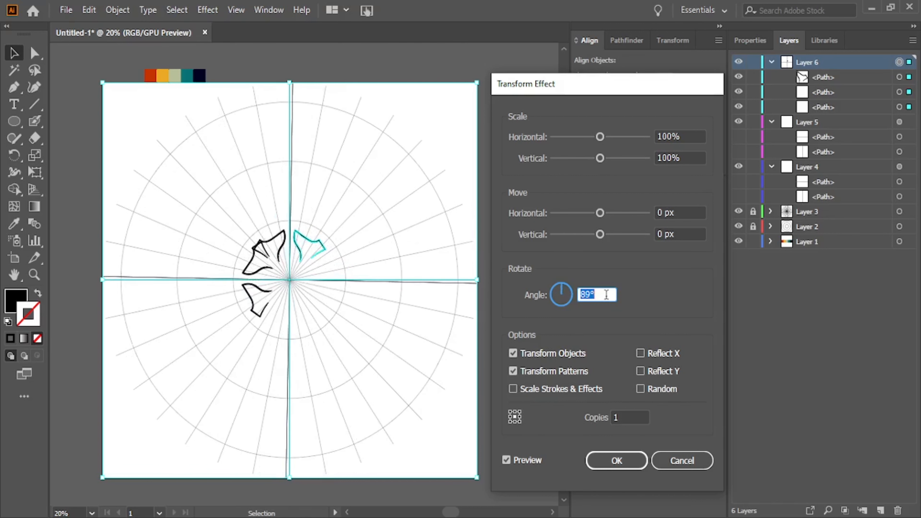
key(Up)
key(Up)
key(Up)
key(Up)
key(Up)
key(Up)
key(Up)
key(Up)
key(Up)
key(Up)
key(Up)
key(Up)
key(Up)
key(Down)
key(Down)
key(Down)
key(Down)
key(Down)
key(Down)
key(Down)
key(Down)
key(Down)
key(Down)
key(Down)
key(Down)
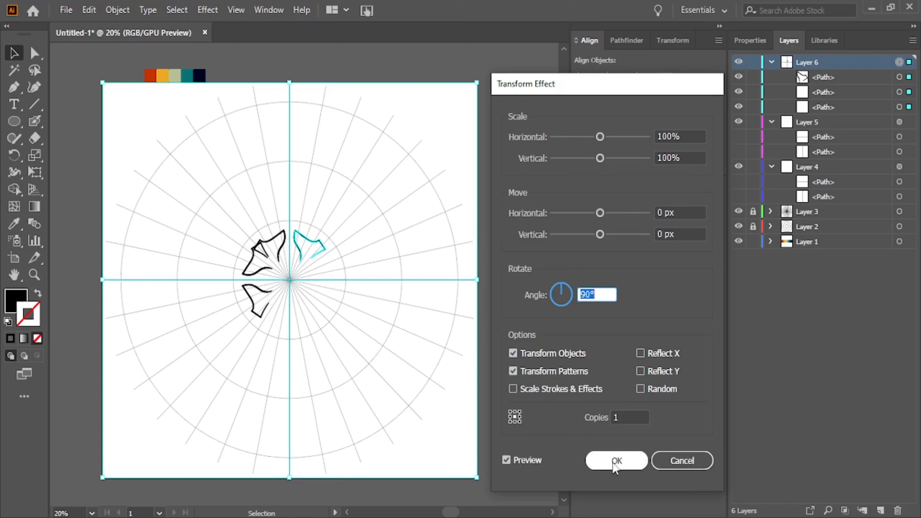
- Raise the 90° rotated copies to 3 and apply the second Transform effect to Layer 6
click(631, 417)
key(Up)
key(Up)
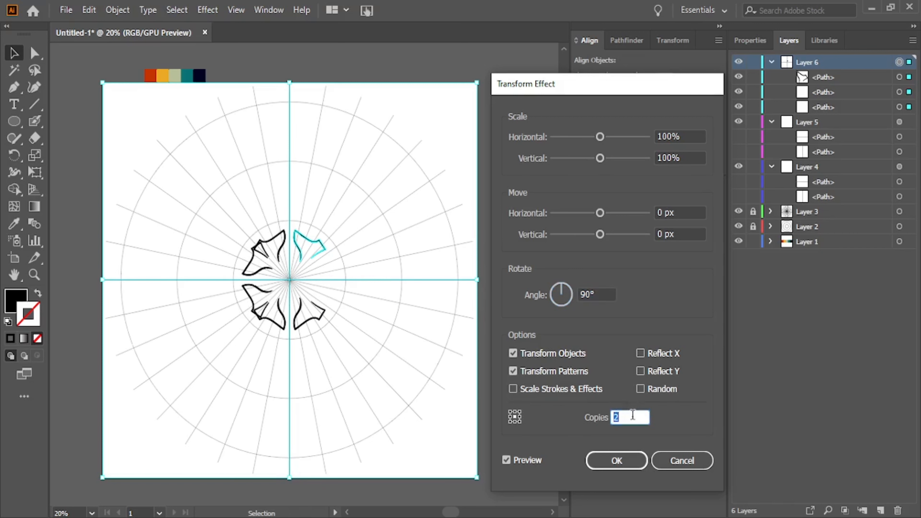
click(617, 461)
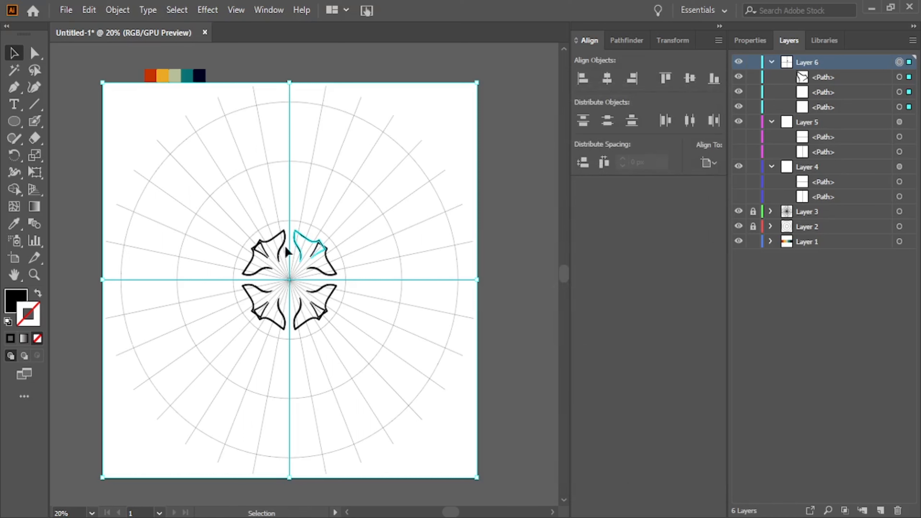
- Delete the test shape from Layer 6, hide the layer's two line paths and make Layer 6 active
click(54, 137)
click(900, 77)
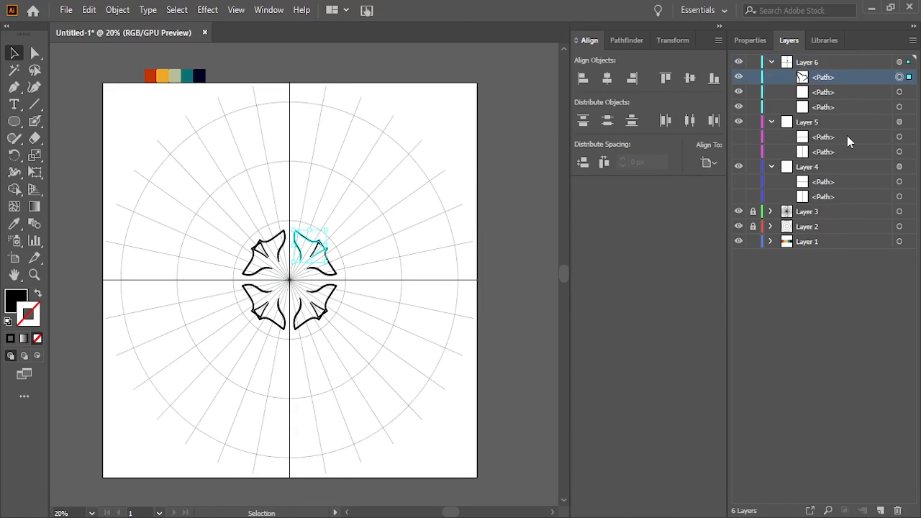
click(898, 510)
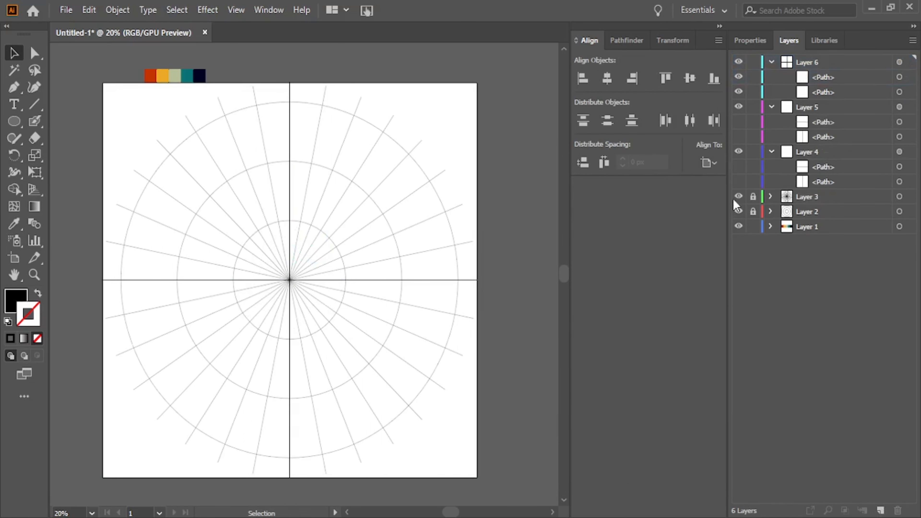
drag(739, 76, 738, 92)
click(835, 66)
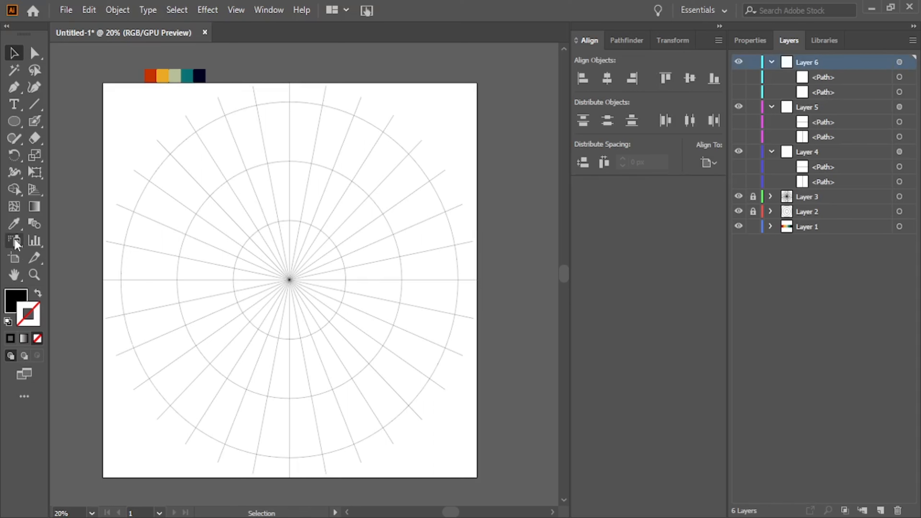
- Sample the red swatch and paint a curved petal outline with an inner stroke inside the smallest circle using the Blob Brush
click(14, 223)
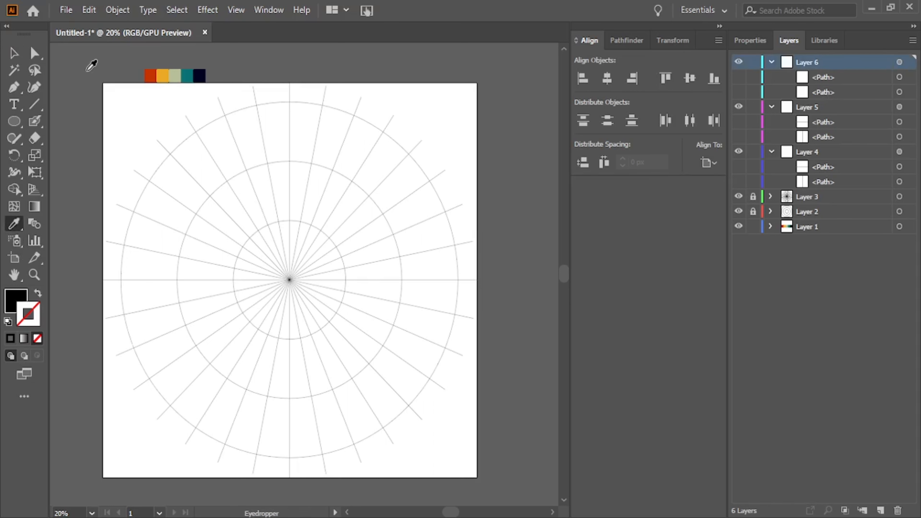
click(150, 75)
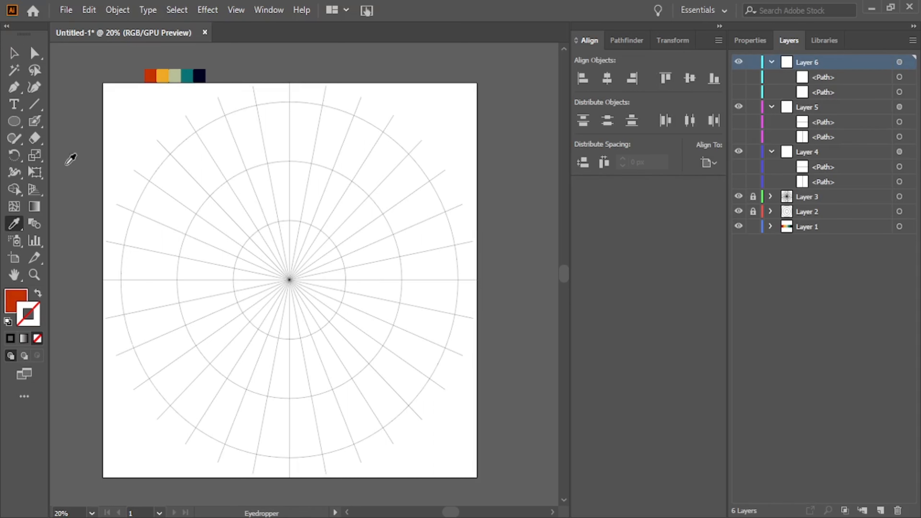
click(35, 121)
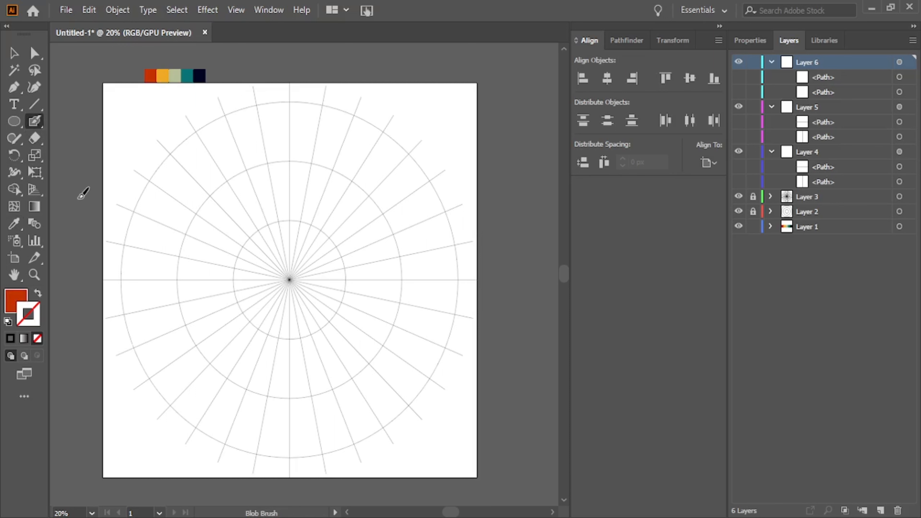
mouse_move(296, 224)
mouse_down()
mouse_move(310, 242)
mouse_move(294, 267)
mouse_up()
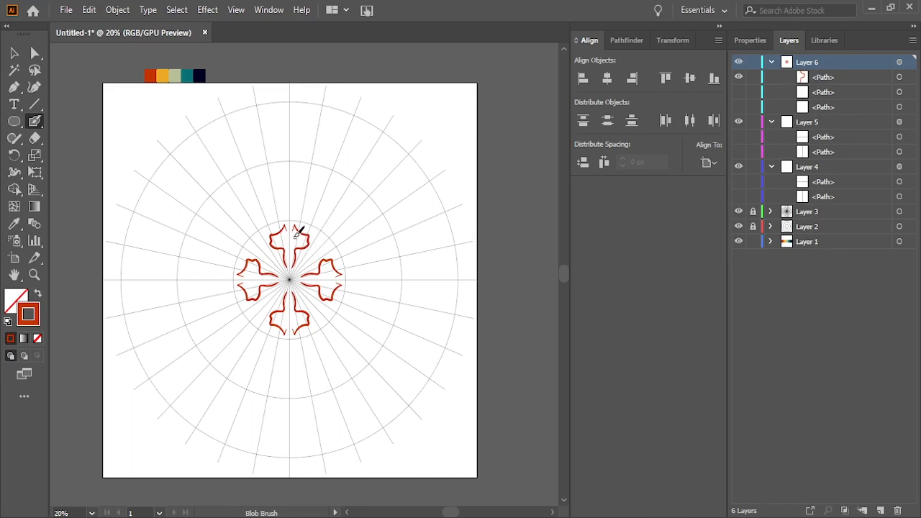
mouse_move(302, 233)
mouse_down()
mouse_move(308, 239)
mouse_move(293, 242)
mouse_move(293, 232)
mouse_up()
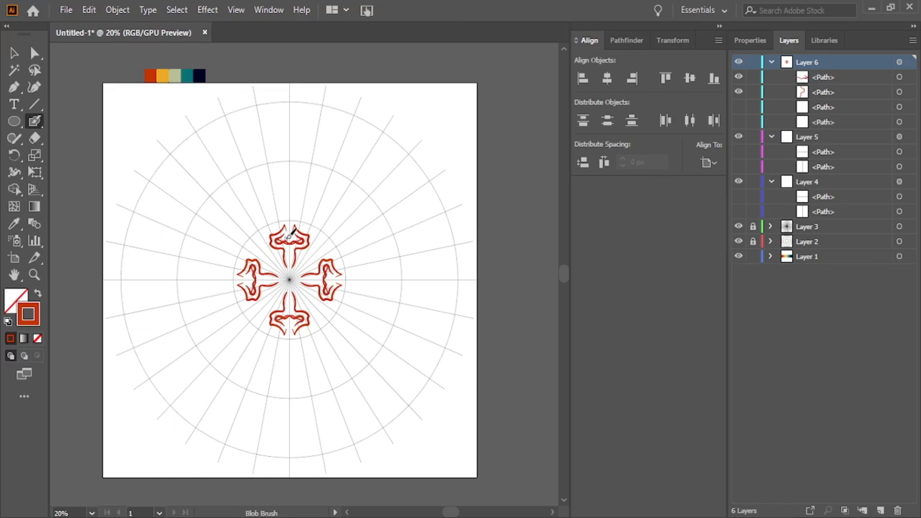
- Sample the orange-yellow swatch and paint a wavy Blob Brush stroke along the outside of the upper red petal
click(13, 224)
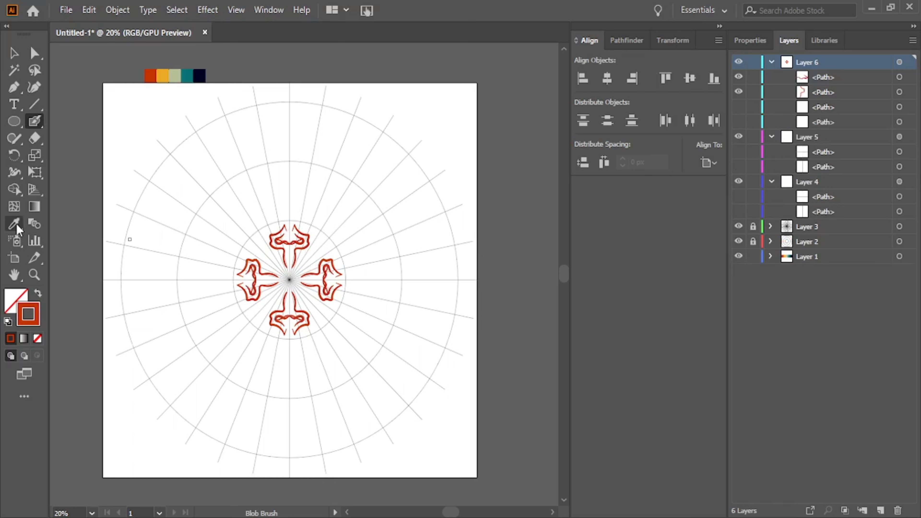
click(163, 75)
click(37, 123)
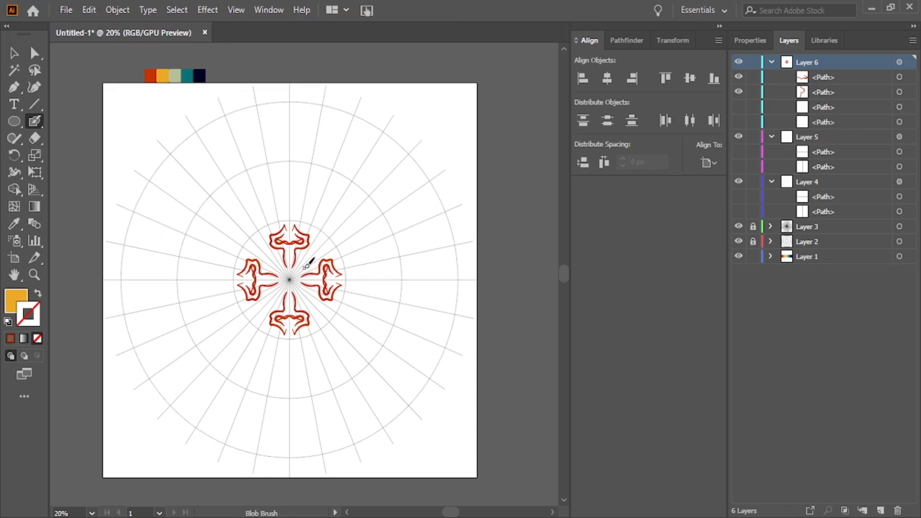
mouse_move(306, 266)
mouse_down()
mouse_move(319, 243)
mouse_move(309, 215)
mouse_move(317, 223)
mouse_up()
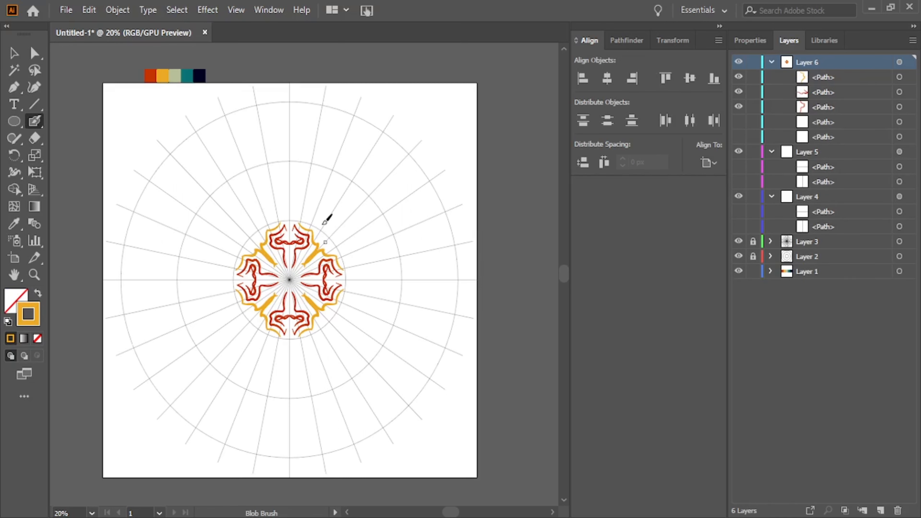
- Sample the red swatch again and paint a looped curl and a short accent stroke beside the yellow stroke
click(13, 225)
click(150, 75)
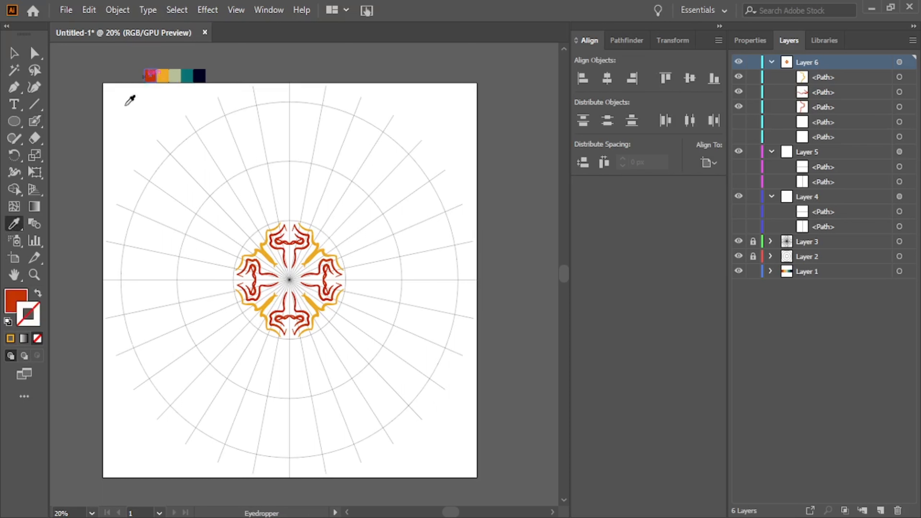
key(shift+b)
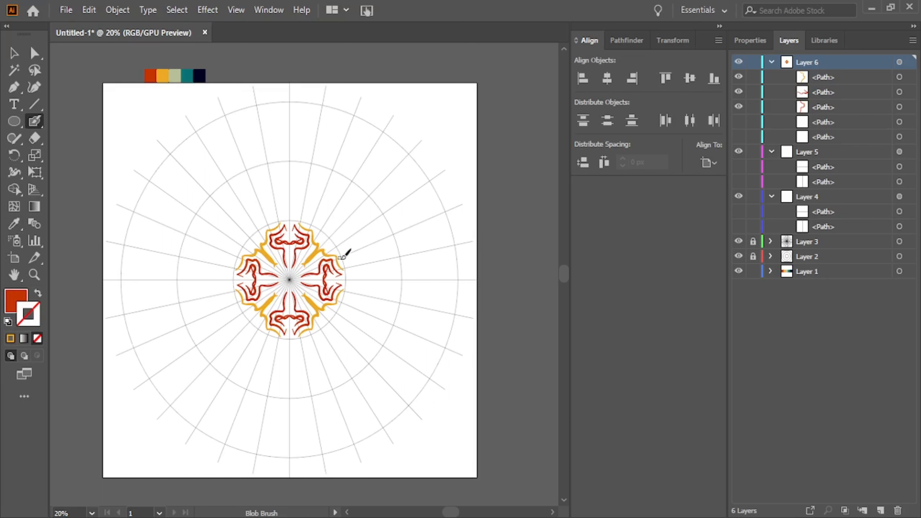
drag(330, 241, 324, 240)
key(shift+x)
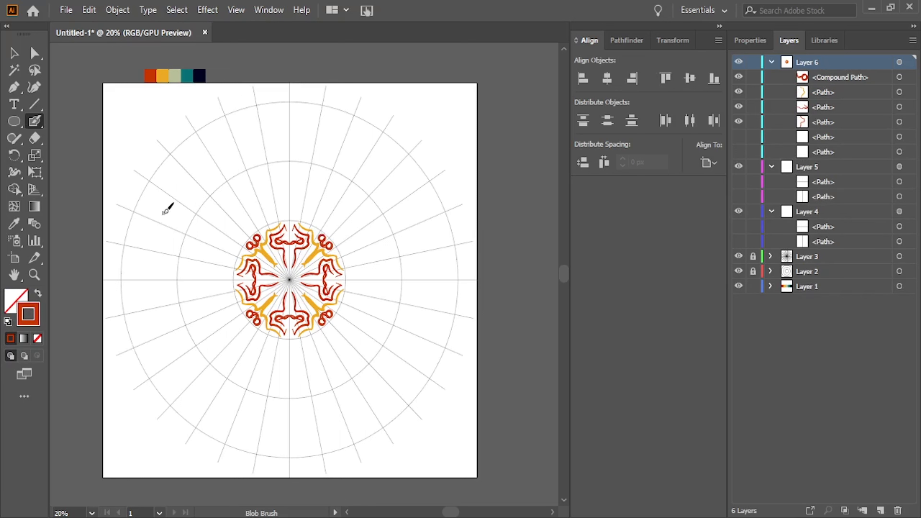
drag(304, 255, 316, 236)
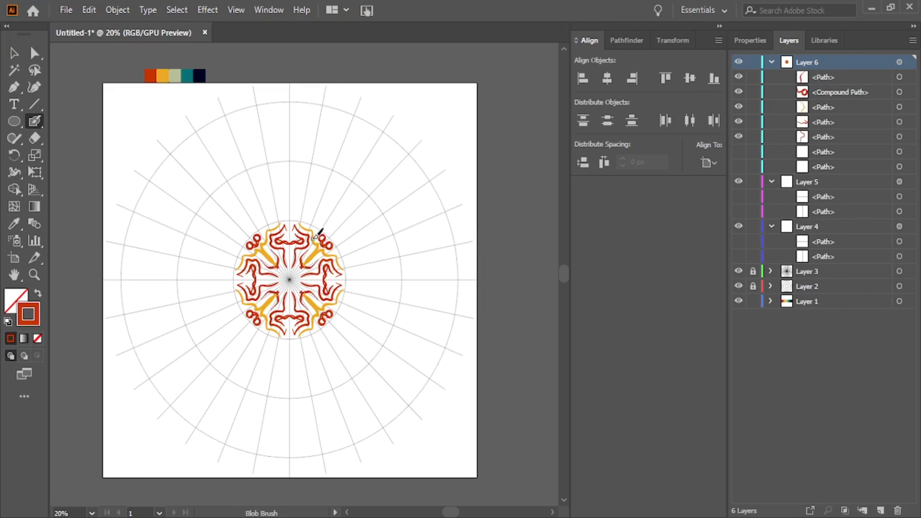
- Sample the orange-yellow swatch and paint a small teardrop loop on the vertical axis below the upper red petal with the Blob Brush
key(i)
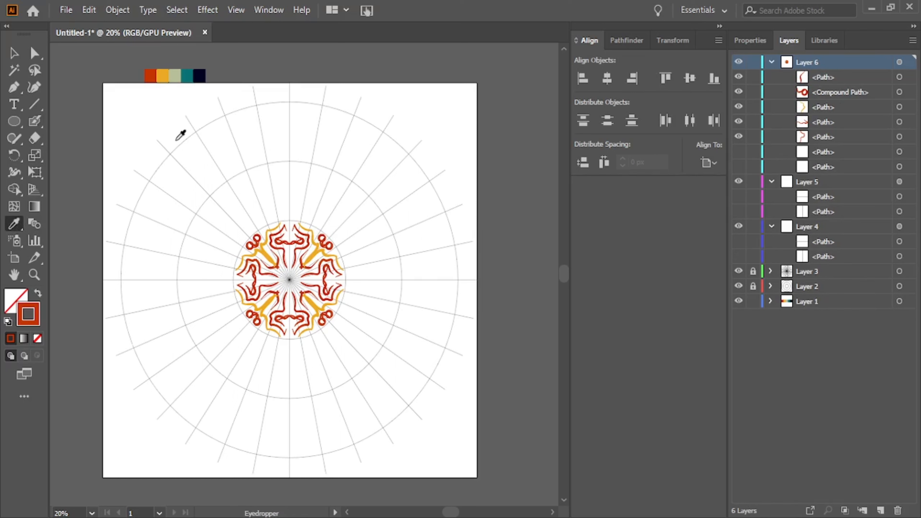
click(163, 76)
click(34, 120)
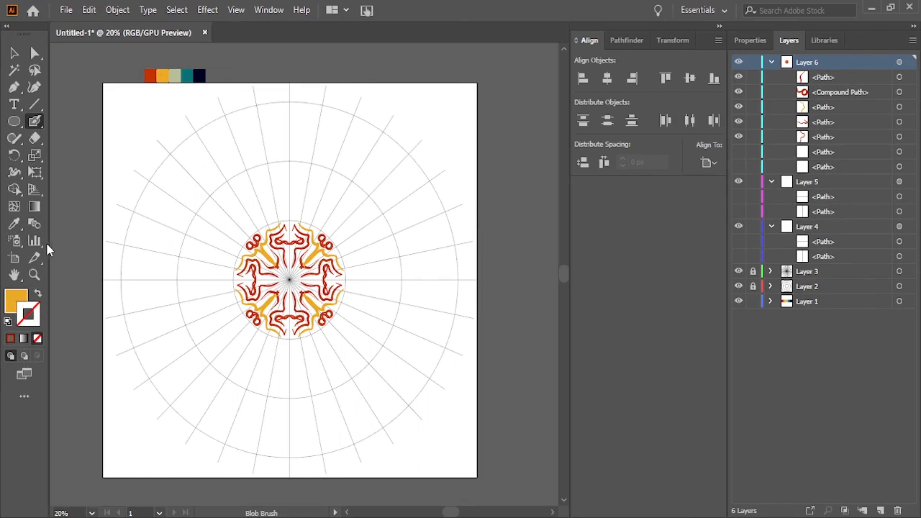
mouse_move(290, 249)
mouse_down()
mouse_move(294, 256)
mouse_move(295, 244)
mouse_up()
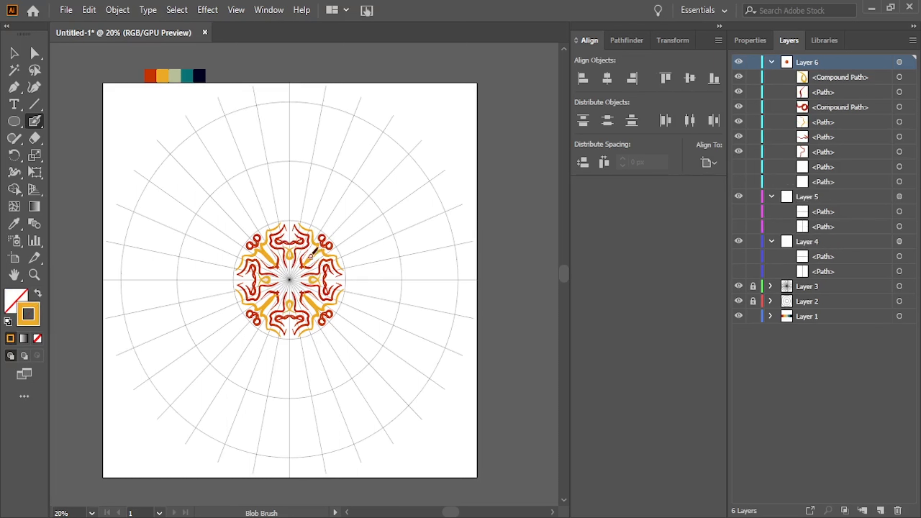
- Sample the dark navy swatch and paint a small narrow loop inside the tip of the upper red petal
click(14, 224)
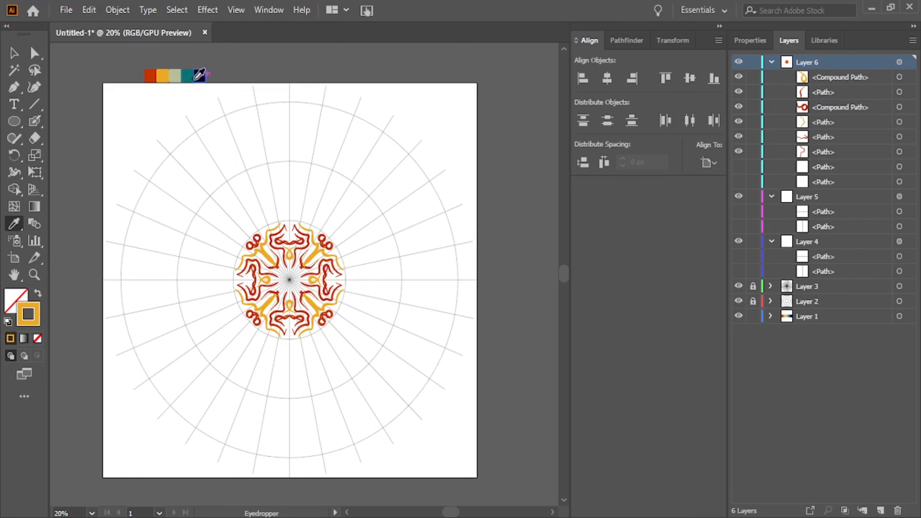
click(196, 79)
click(35, 121)
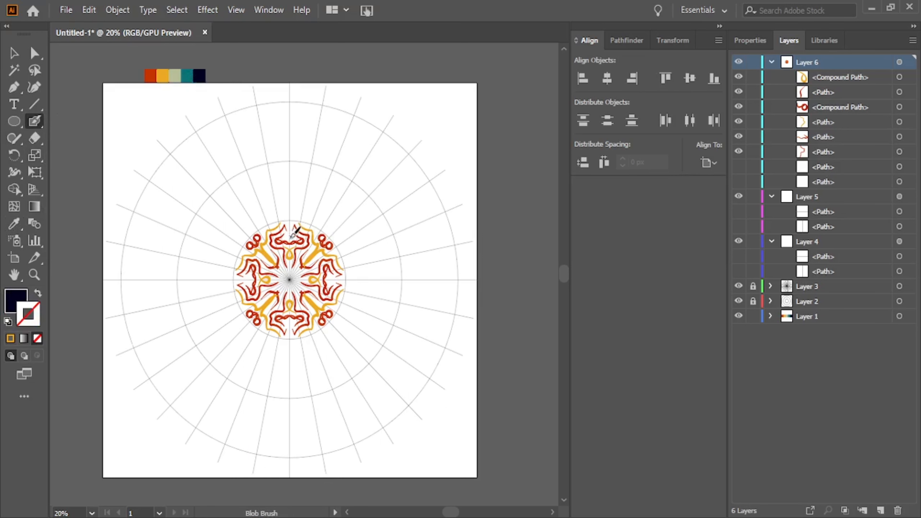
drag(286, 235, 292, 235)
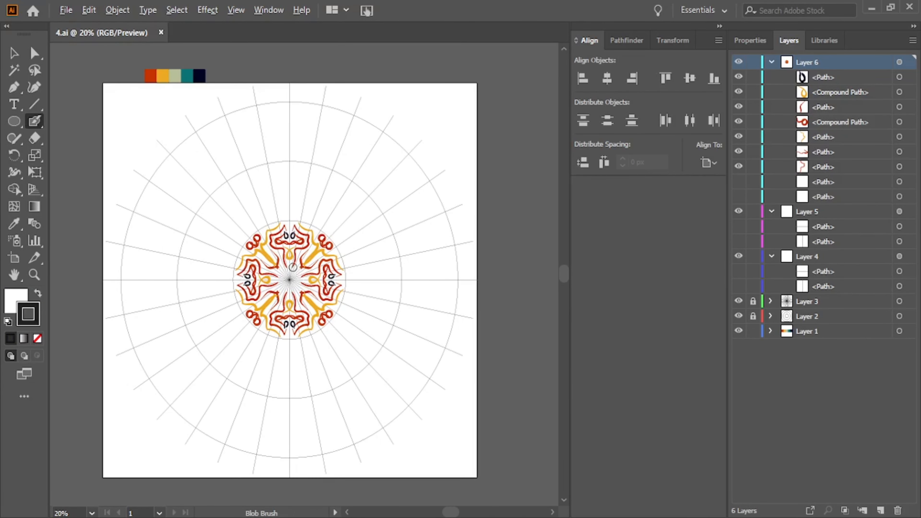
- Paint a dark hooked stroke beside the diagonal yellow stroke, a dark drop inside the yellow teardrop and a short accent above the dark loop
scroll(293, 267, up, 3)
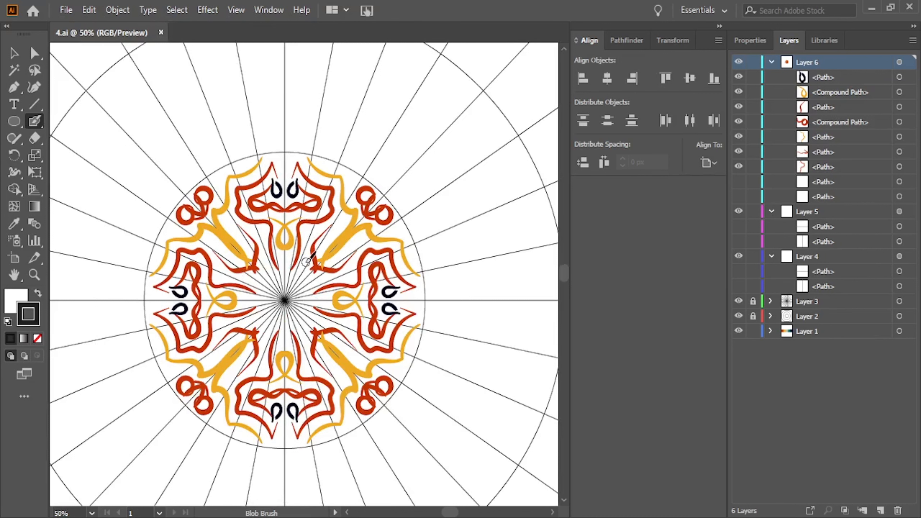
mouse_move(306, 260)
mouse_down()
mouse_move(314, 231)
mouse_move(343, 224)
mouse_up()
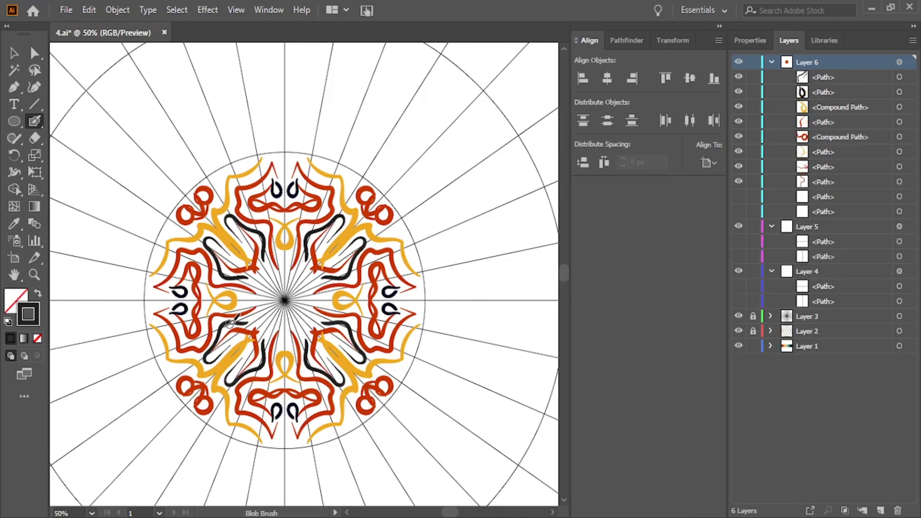
mouse_move(285, 225)
mouse_down()
mouse_move(290, 242)
mouse_move(281, 233)
mouse_move(292, 223)
mouse_up()
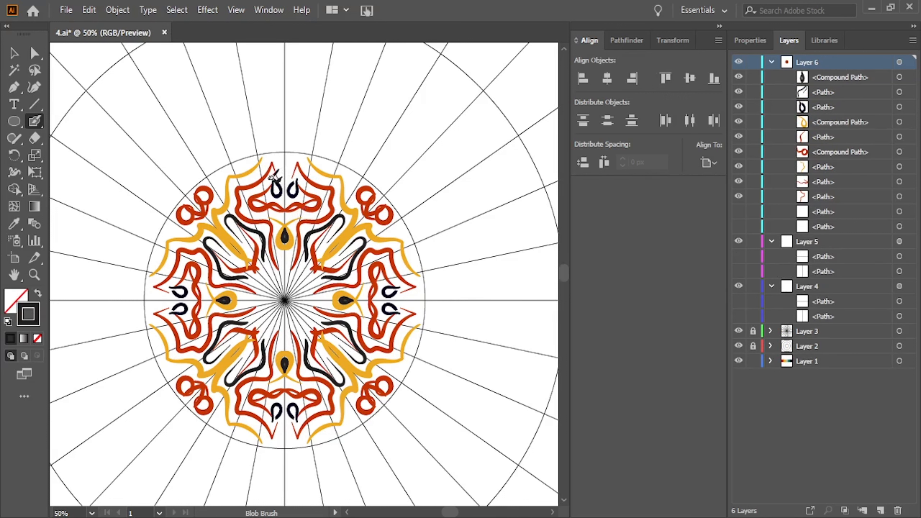
drag(275, 176, 270, 184)
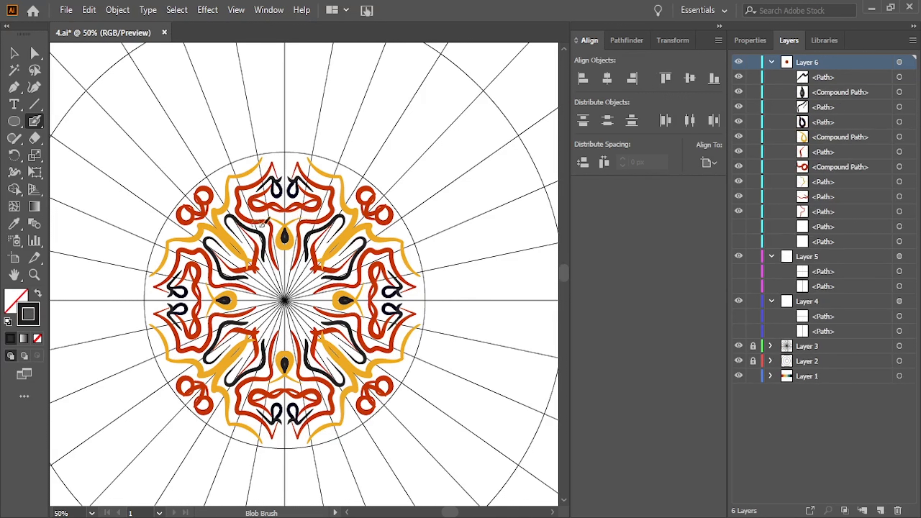
- Sample the red swatch and paint red dots and a short wavy stroke just inside the edge of the smallest circle
click(14, 226)
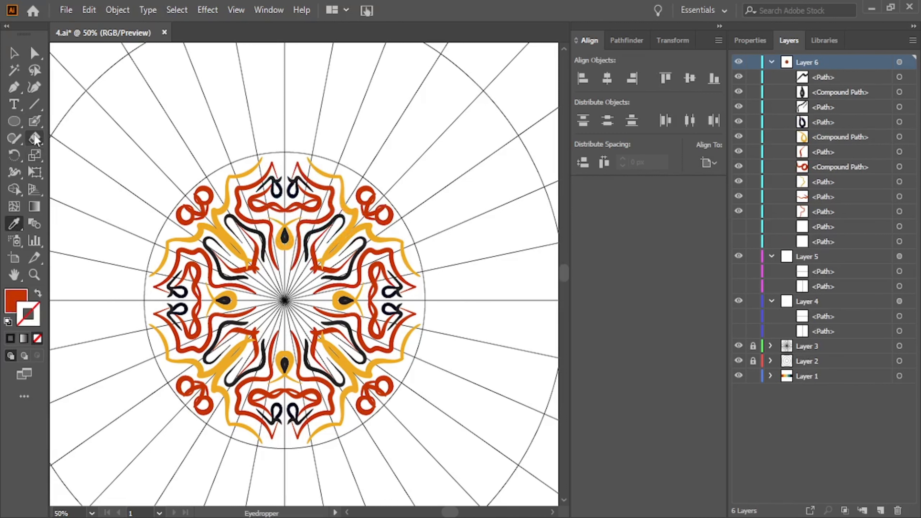
click(36, 123)
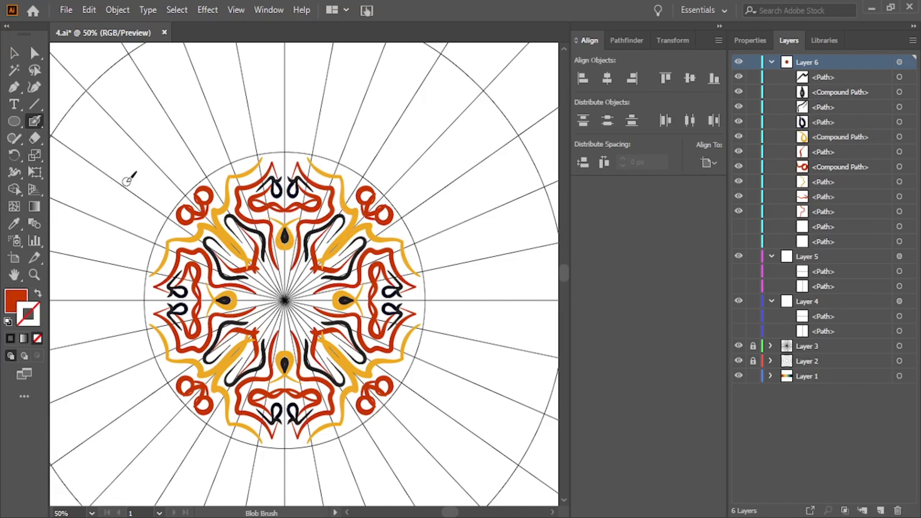
click(285, 163)
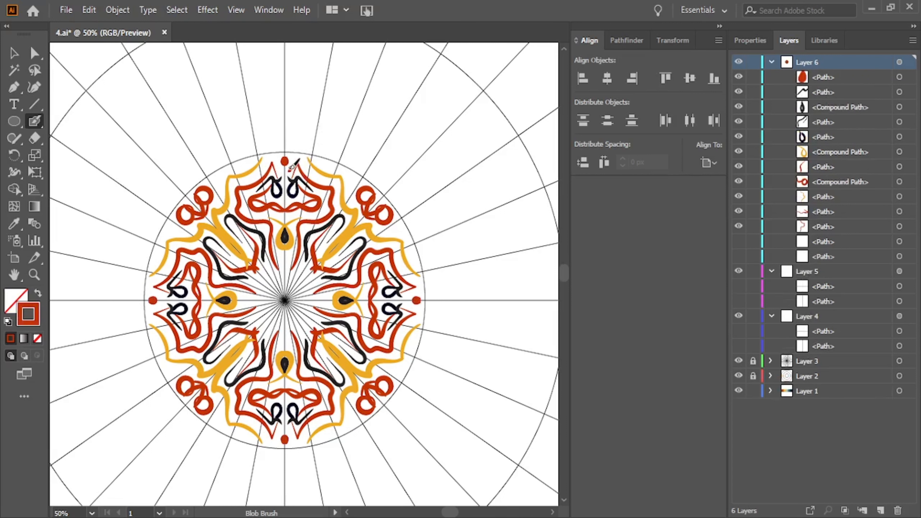
click(294, 167)
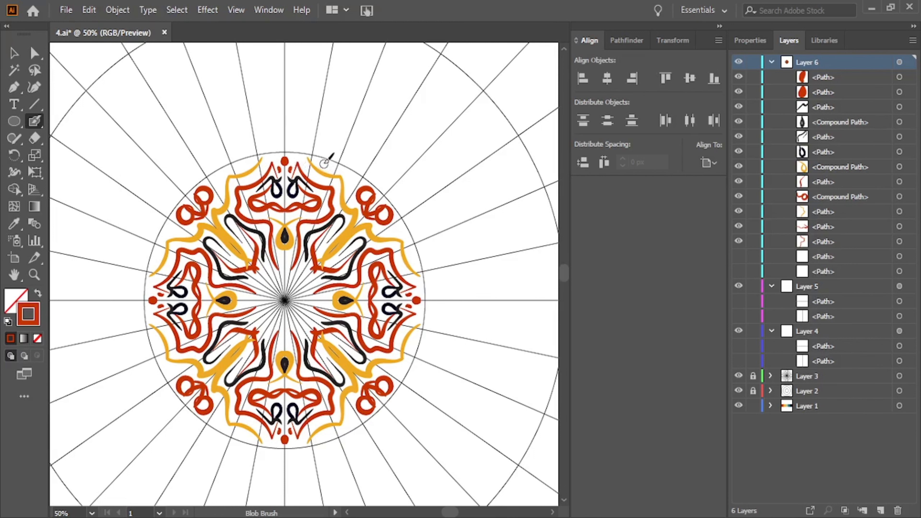
click(324, 162)
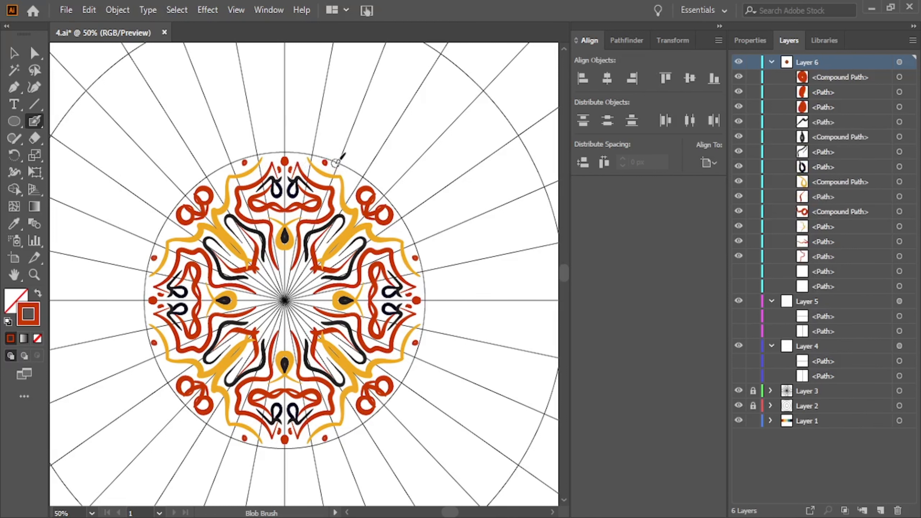
drag(336, 164, 352, 177)
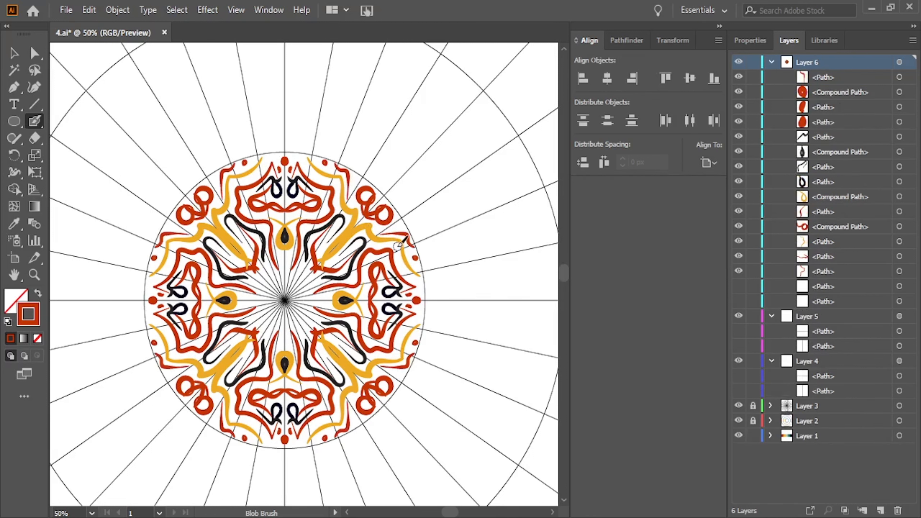
- Make Layer 5 the active layer and collapse Layer 6
scroll(396, 239, down, 3)
scroll(389, 232, down, 1)
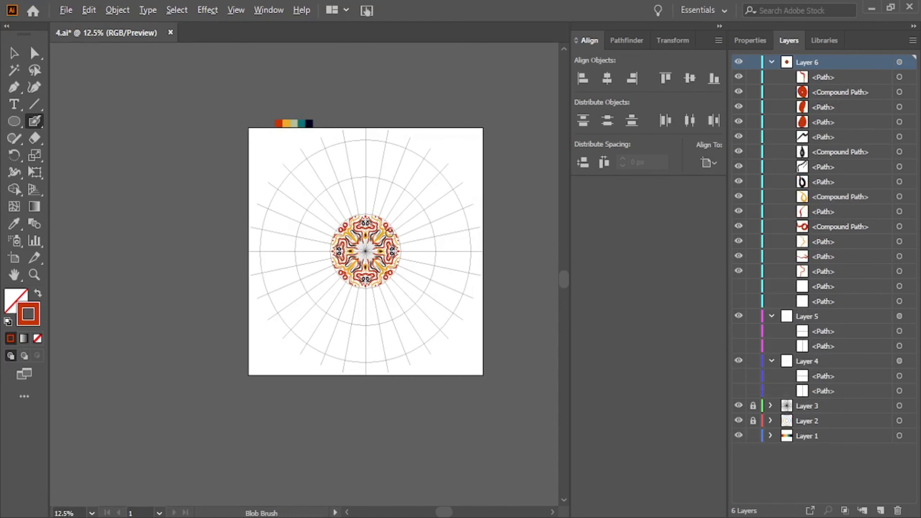
click(826, 316)
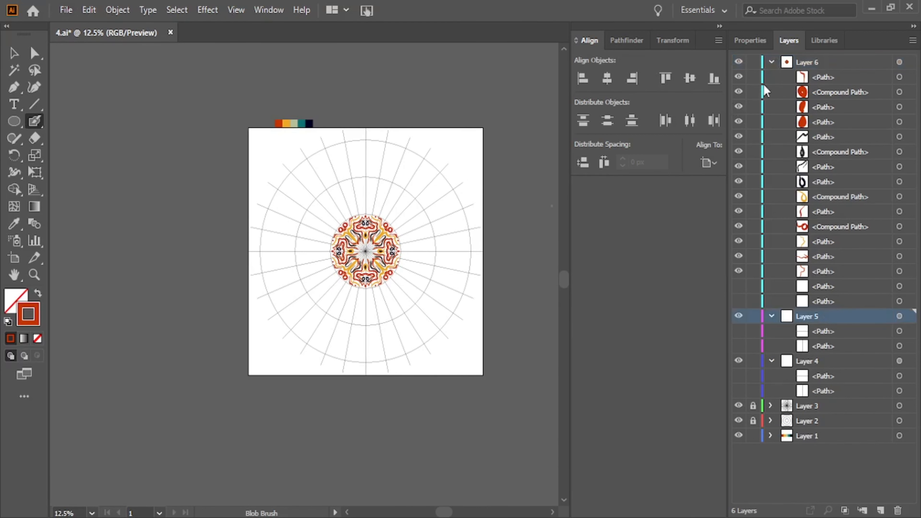
click(772, 62)
- Sample the teal swatch and paint a pointed leaf-shaped petal with inner curved strokes between the smallest and middle circles
key(i)
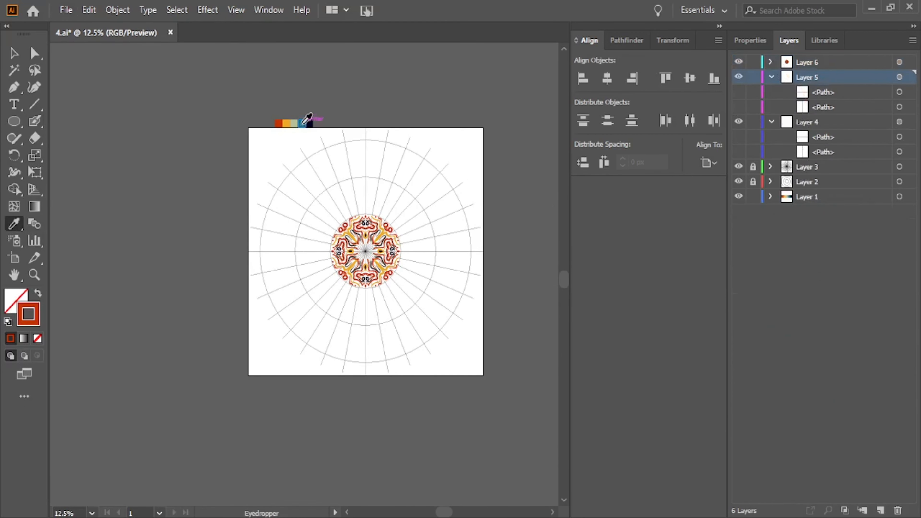
click(301, 124)
scroll(393, 219, up, 2)
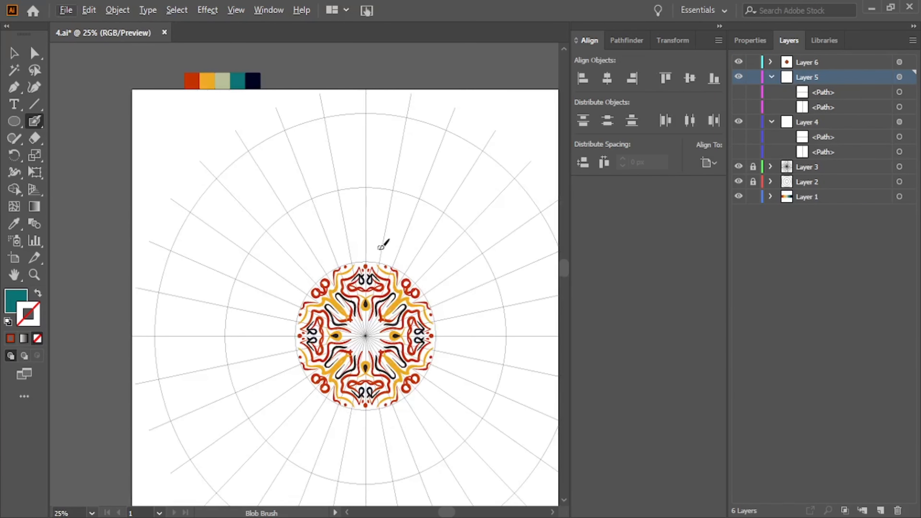
mouse_move(391, 264)
mouse_down()
mouse_move(401, 237)
mouse_move(388, 215)
mouse_move(376, 213)
mouse_move(370, 237)
mouse_move(383, 254)
mouse_move(368, 246)
mouse_move(374, 199)
mouse_move(384, 232)
mouse_up()
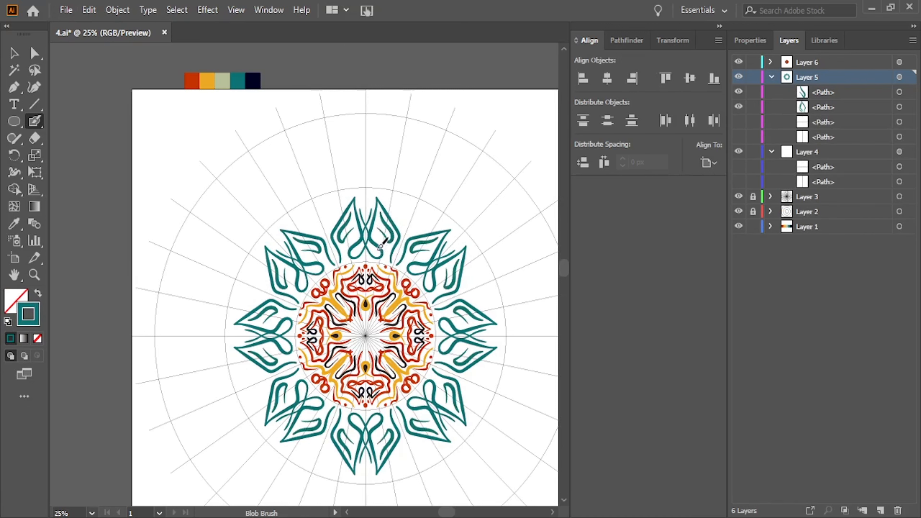
- Sample the sage green swatch and paint a curved leaf stroke and small dabs inside the teal petal
click(14, 224)
click(223, 81)
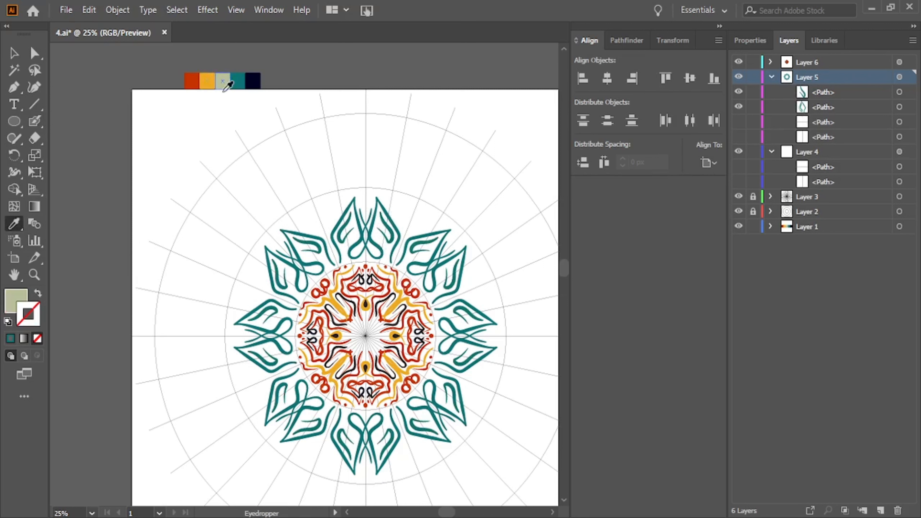
click(35, 121)
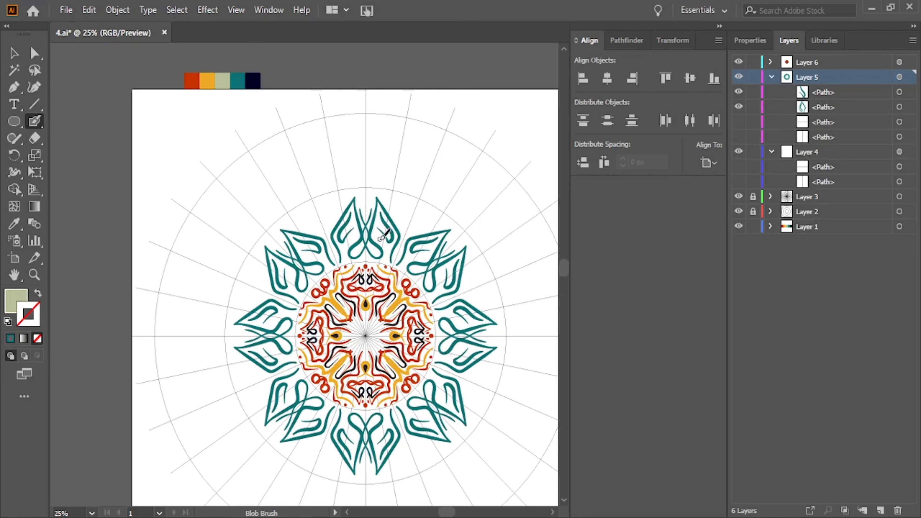
drag(380, 231, 392, 259)
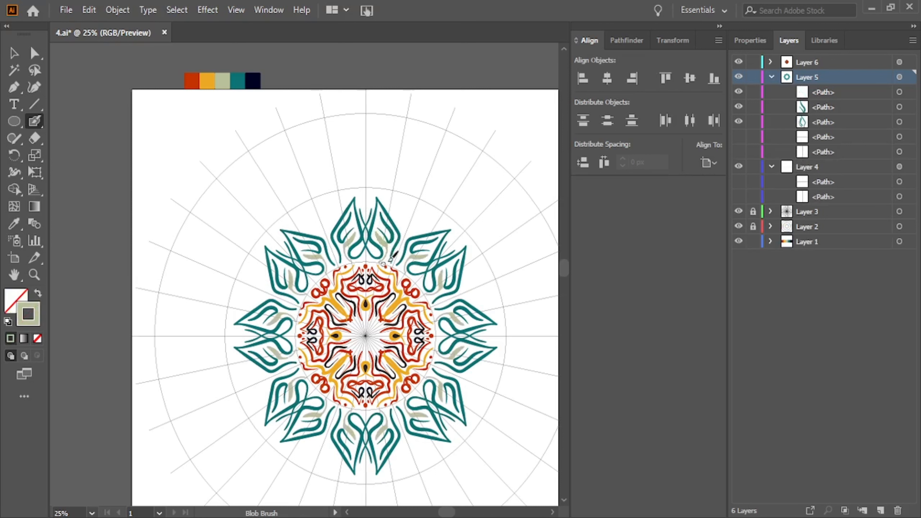
click(379, 222)
drag(386, 225, 387, 213)
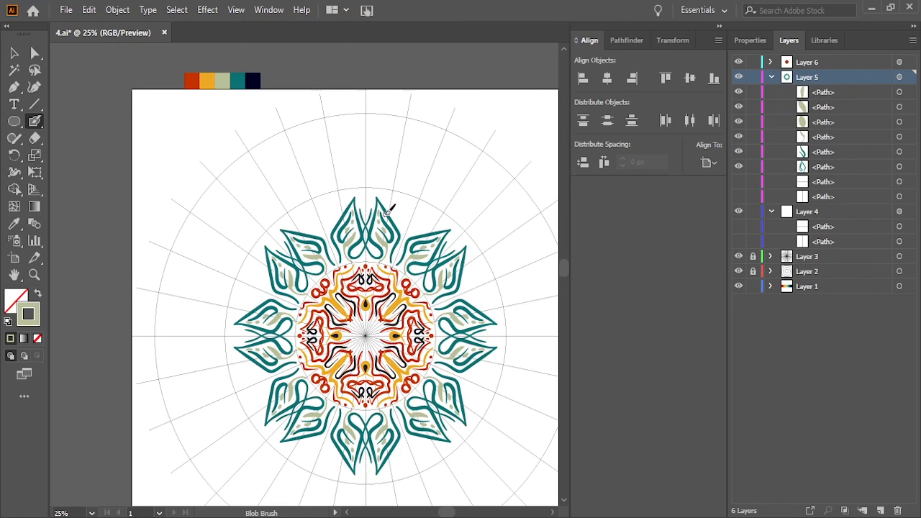
- Sample the orange-yellow swatch and paint a star-shaped flower on a stem in the gap between the teal petals
click(15, 227)
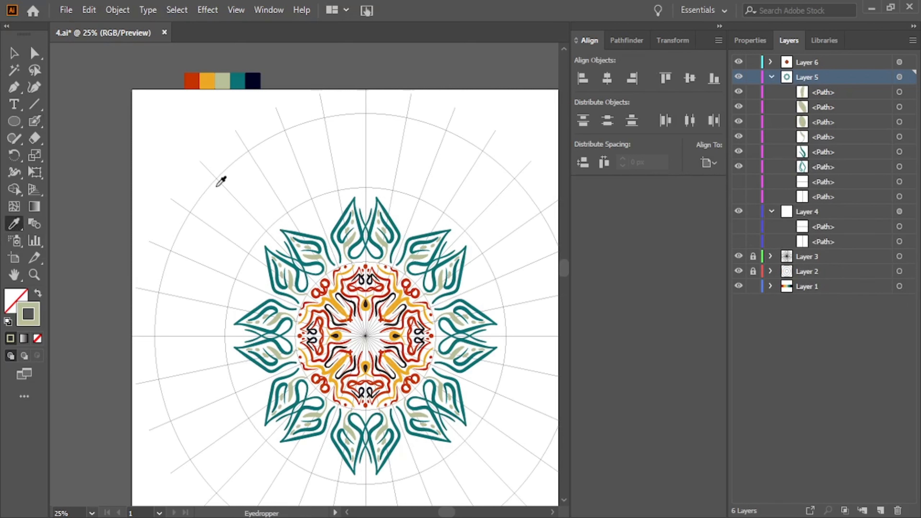
click(208, 81)
click(32, 125)
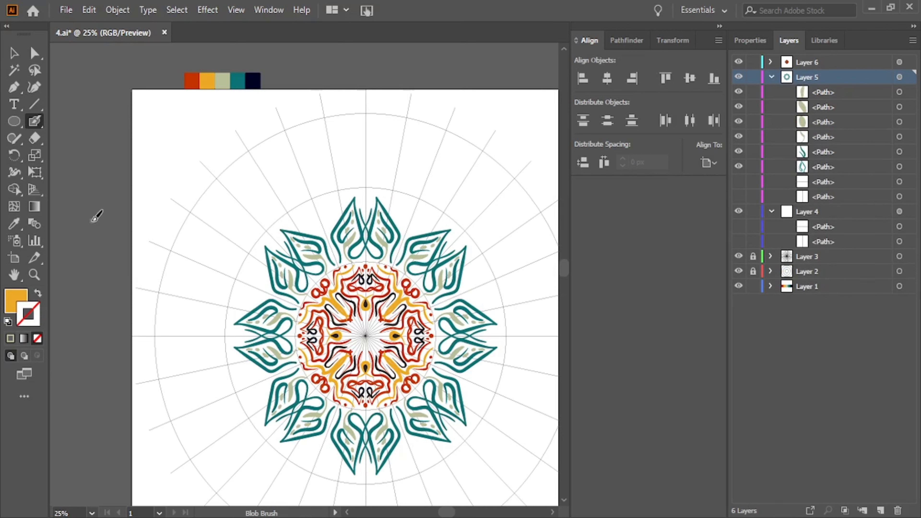
mouse_move(398, 257)
mouse_down()
mouse_move(411, 228)
mouse_move(401, 220)
mouse_move(405, 197)
mouse_move(428, 207)
mouse_move(417, 229)
mouse_up()
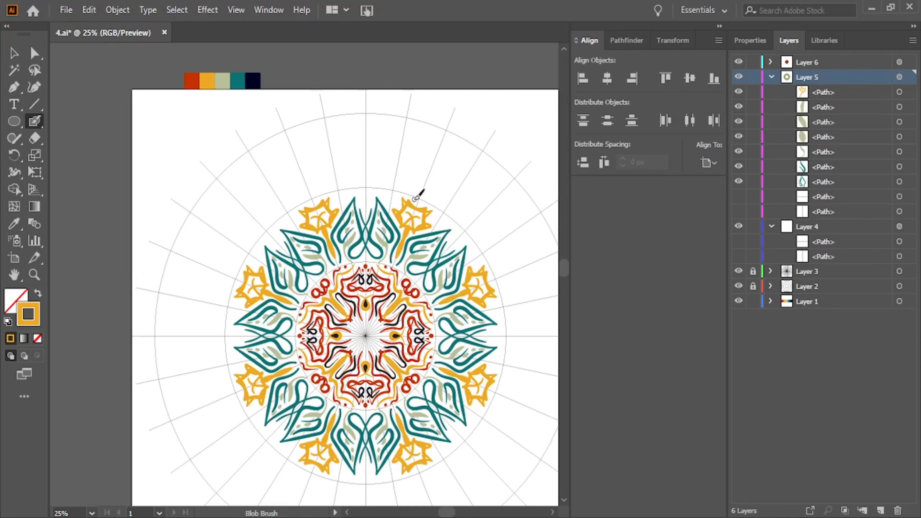
- Sample the dark navy swatch and paint a dot and a bent stroke inside the yellow flower
key(i)
click(253, 80)
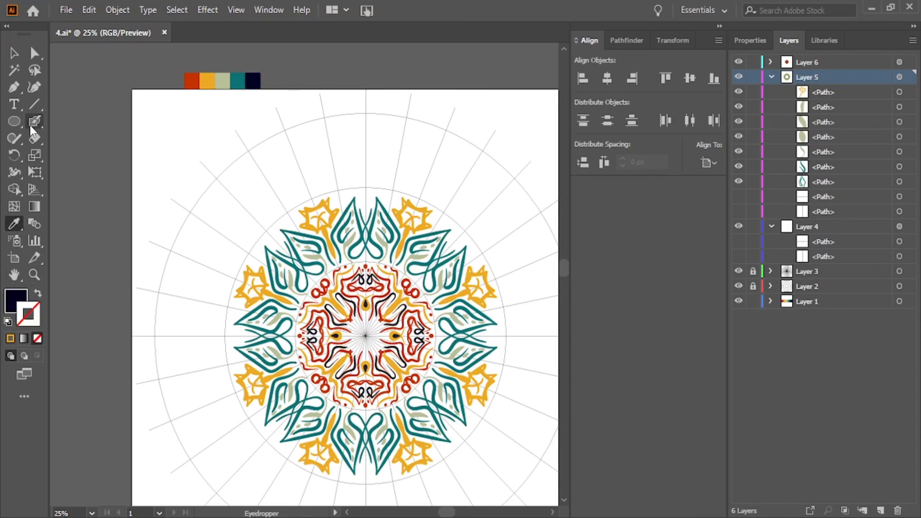
key(shift+b)
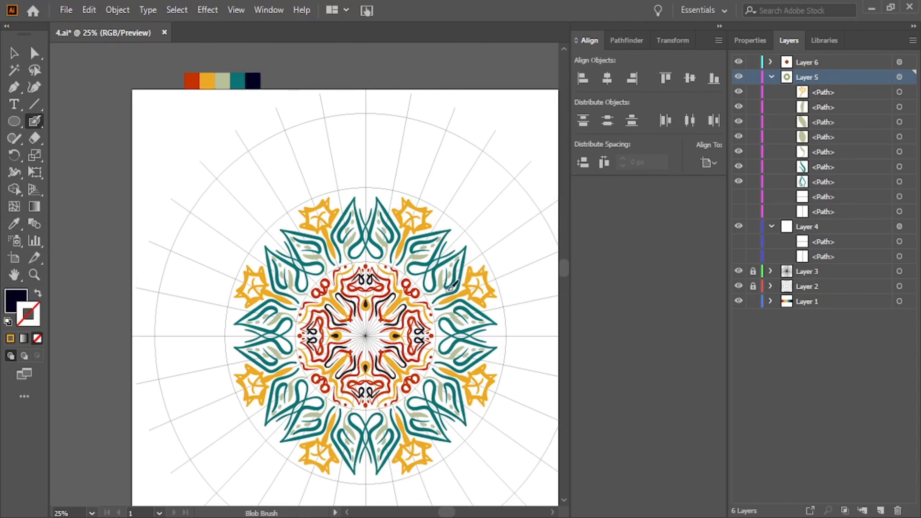
scroll(500, 272, up, 1)
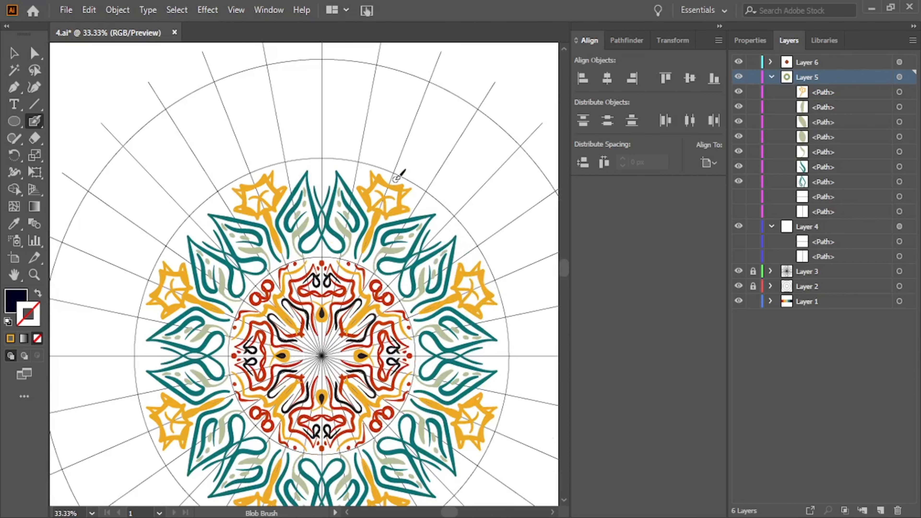
click(392, 203)
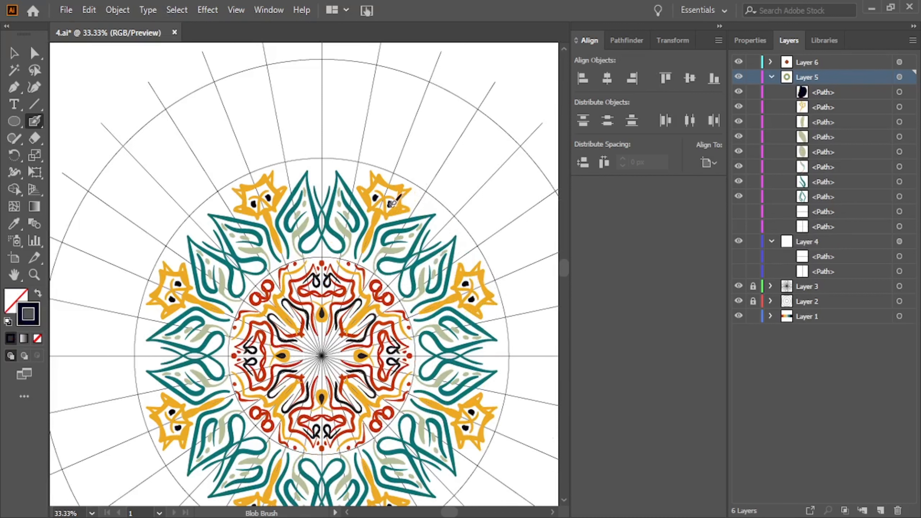
mouse_move(398, 196)
mouse_down()
mouse_move(384, 196)
mouse_move(393, 190)
mouse_up()
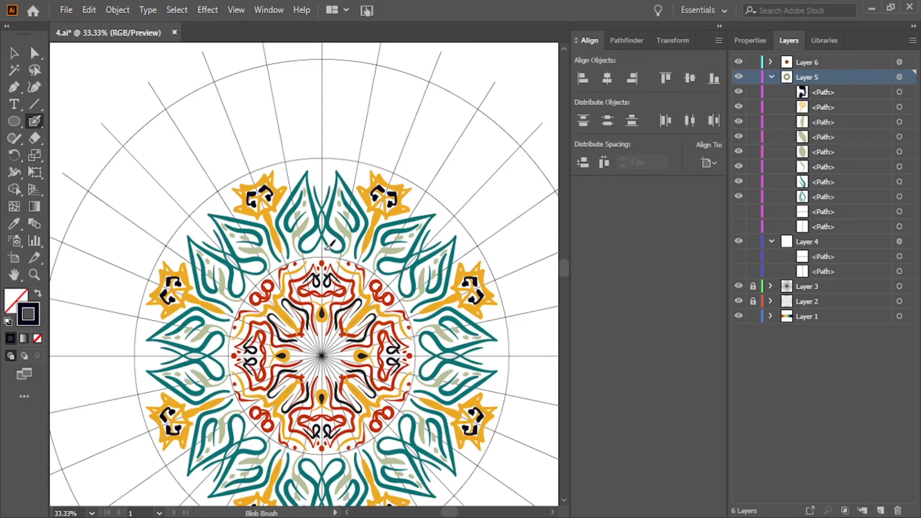
- Paint a small dark wavy stroke under the base of the teal petals and two dark dots inside the teal loop
drag(324, 247, 323, 250)
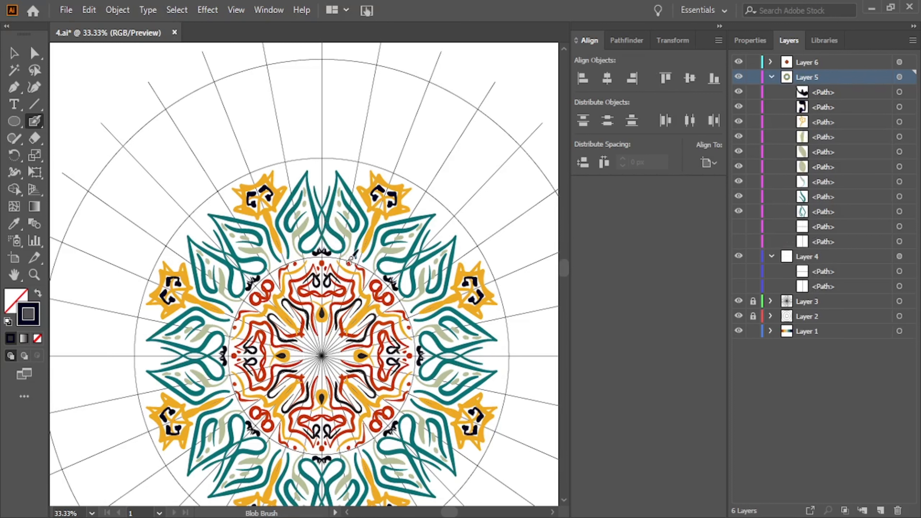
click(340, 245)
click(334, 236)
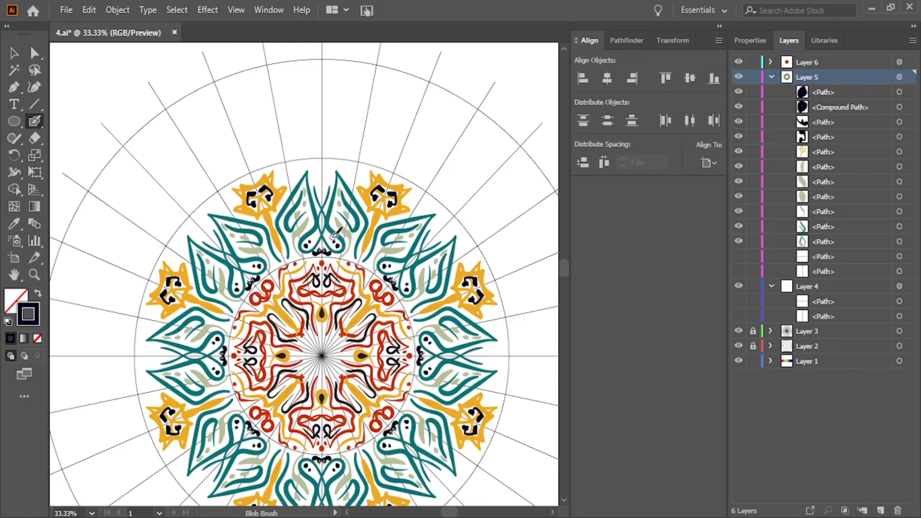
- Add two more dark navy dots to the row inside the teal loop
click(331, 238)
click(327, 235)
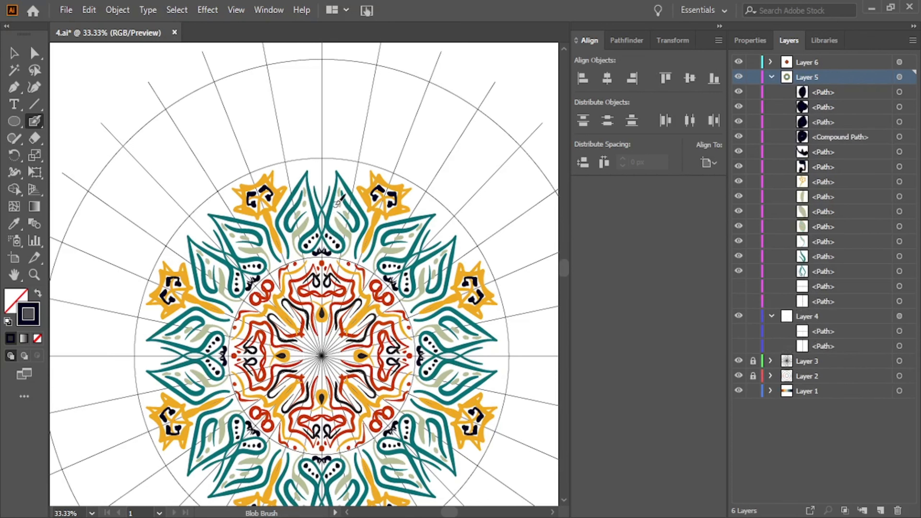
- Sample the sage green of the leaf and paint a wavy stroke and dots in the gap outside the yellow flower
scroll(340, 199, down, 1)
click(14, 224)
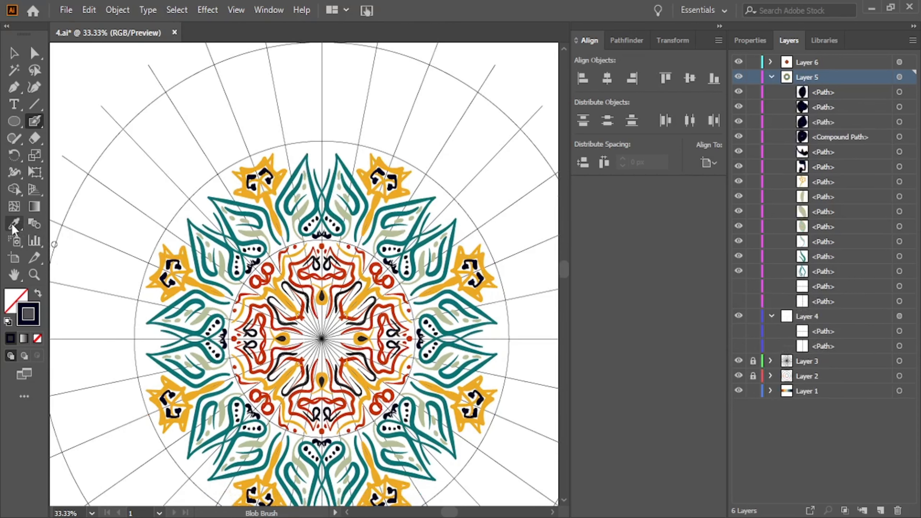
scroll(162, 225, up, 3)
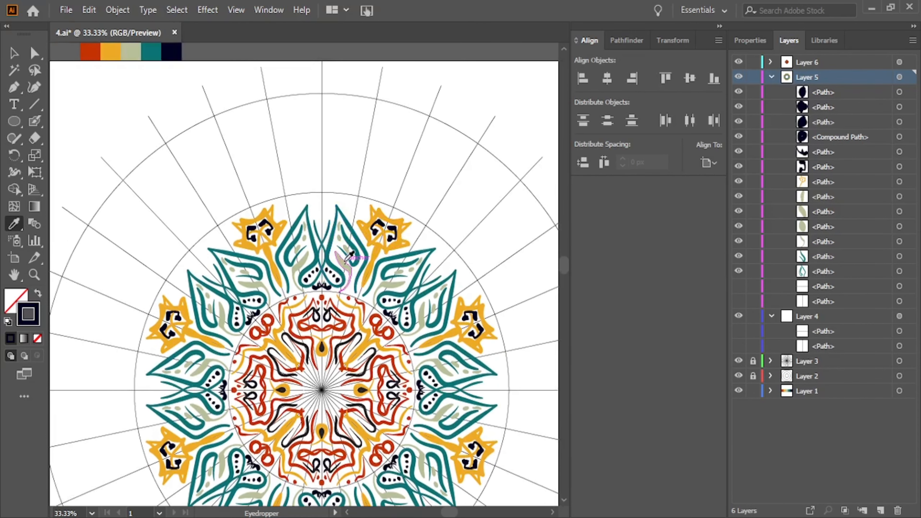
click(342, 269)
click(35, 122)
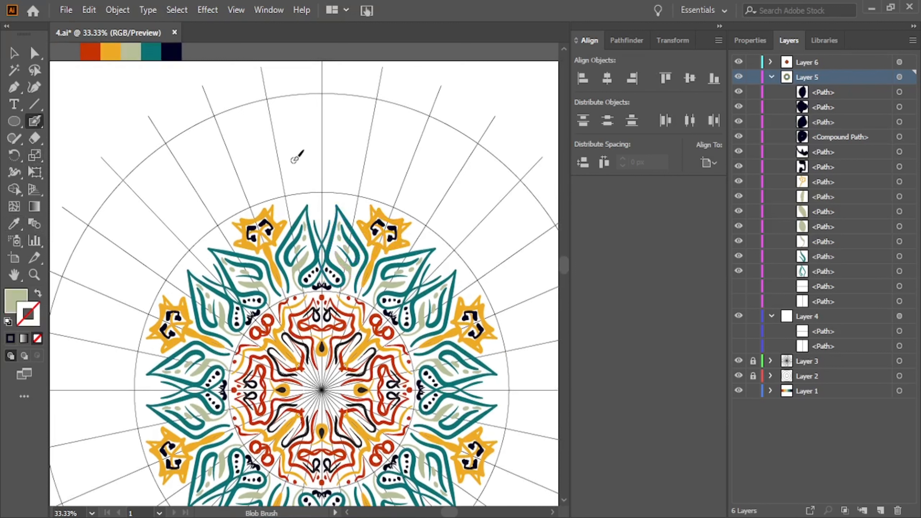
drag(420, 246, 423, 236)
click(429, 242)
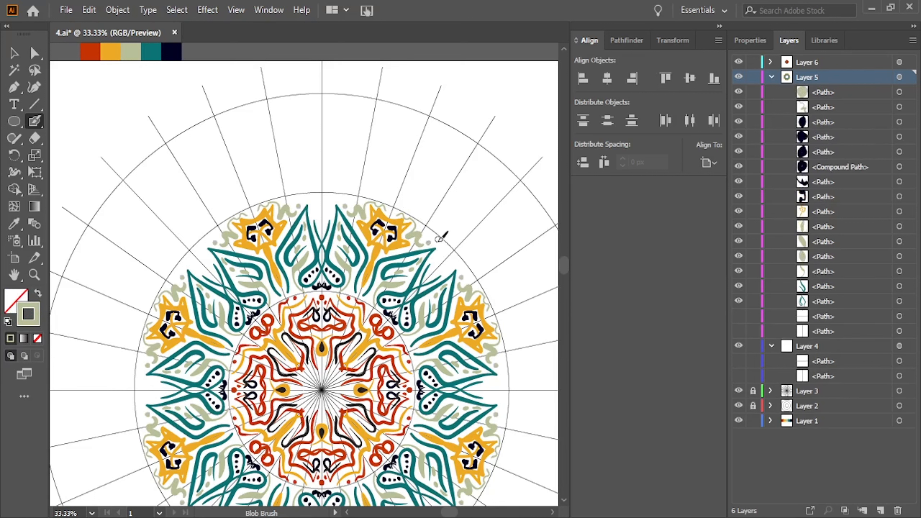
click(432, 234)
click(431, 228)
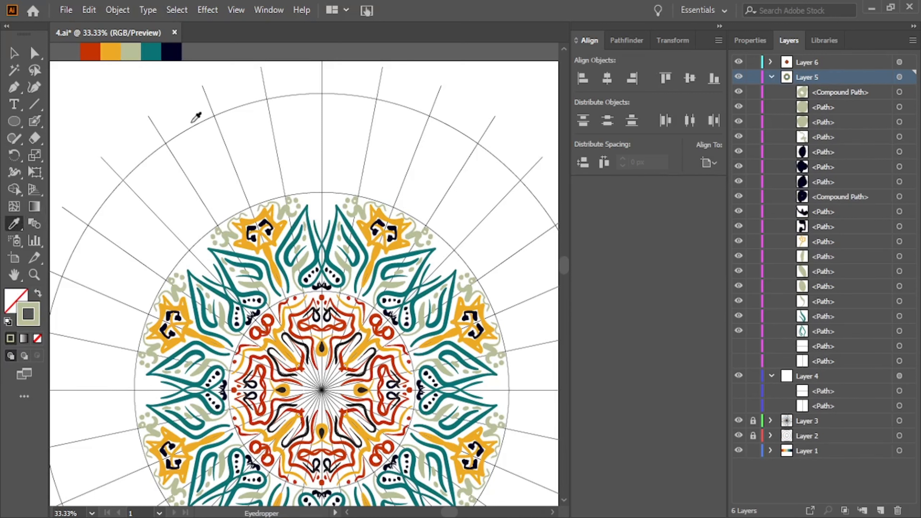
- Sample the teal swatch and paint dots on the vertical axis, looped strokes between the petal tips and small dabs along the ring edge
click(152, 52)
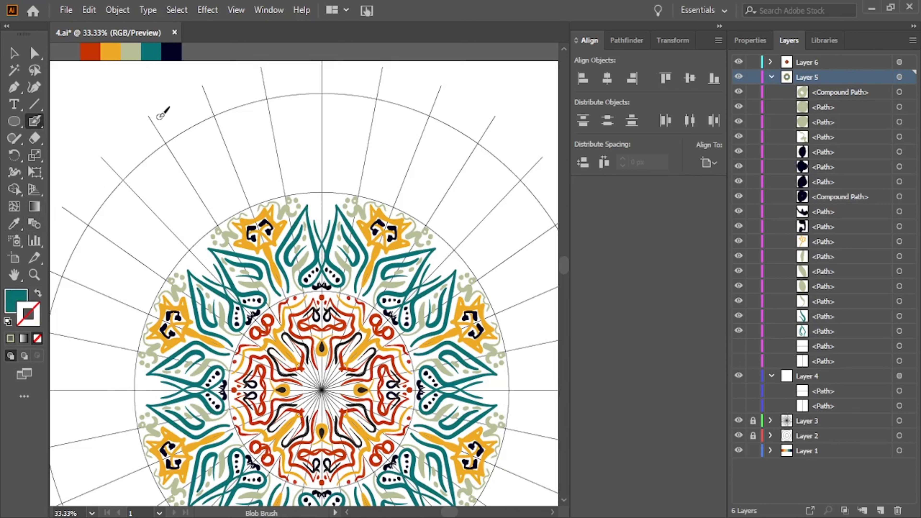
click(322, 196)
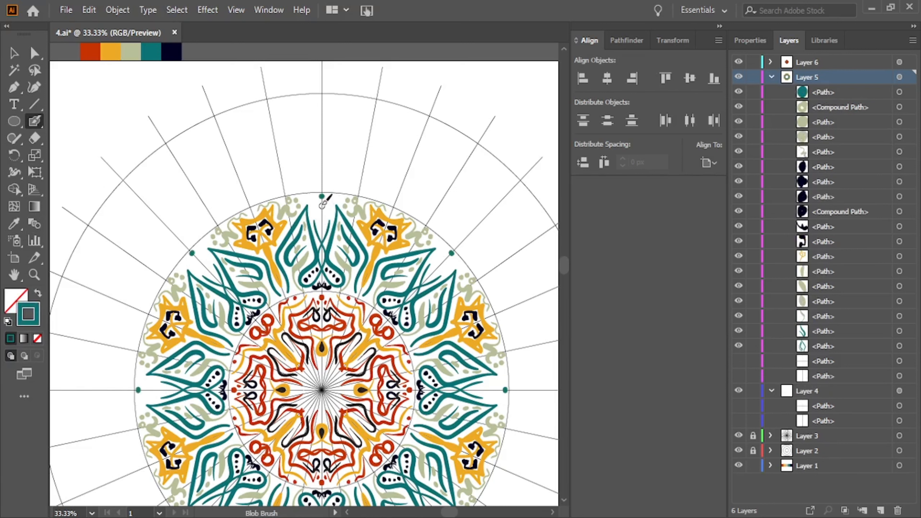
mouse_move(323, 206)
mouse_down()
mouse_move(349, 277)
mouse_move(332, 275)
mouse_move(322, 229)
mouse_up()
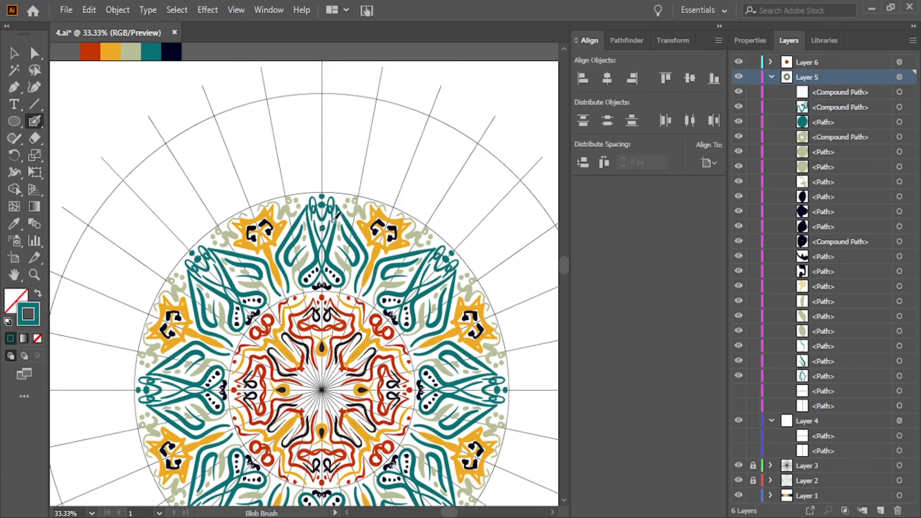
drag(339, 199, 334, 195)
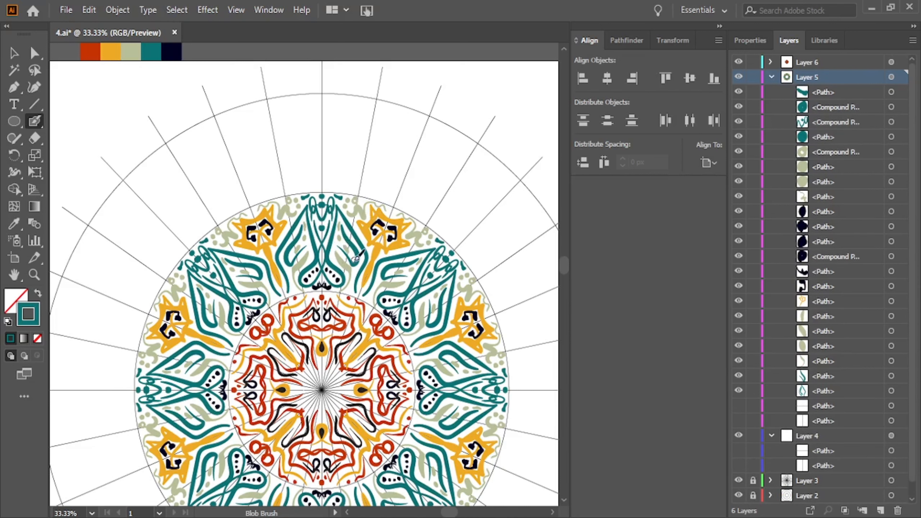
- Switch to Layer 4, sample the red swatch and paint flame-shaped strokes with a small looped flower beside them in the outer ring
click(771, 77)
click(837, 93)
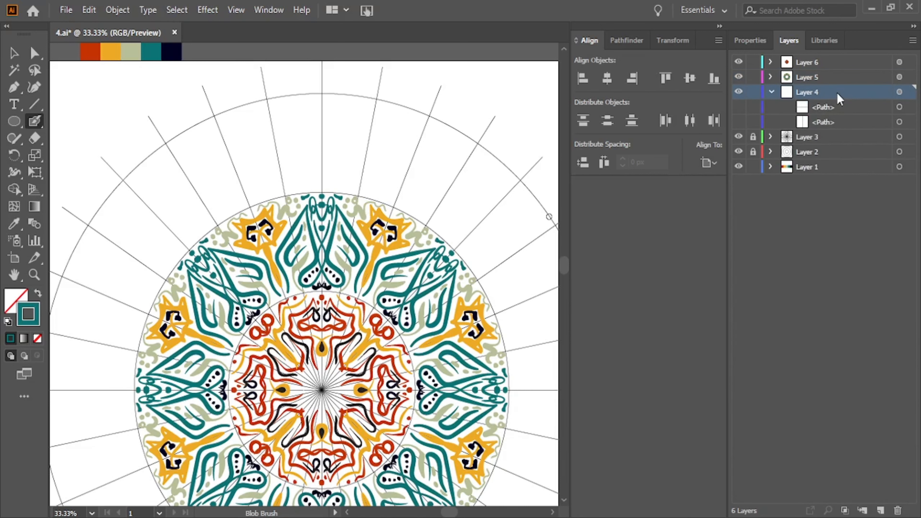
scroll(83, 223, up, 1)
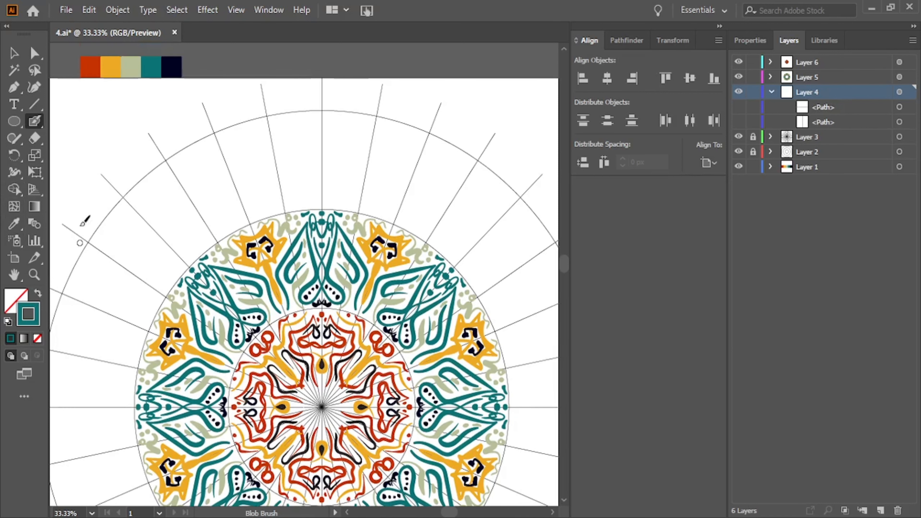
click(13, 224)
click(92, 67)
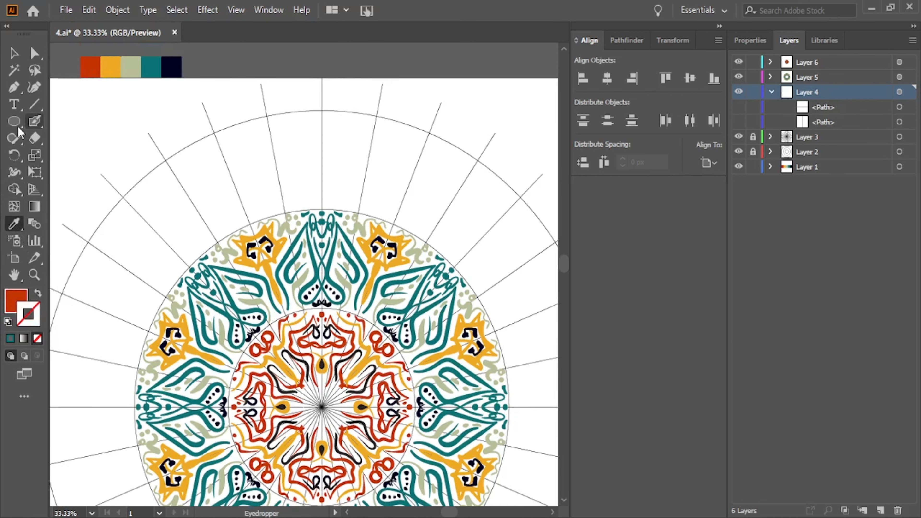
click(35, 121)
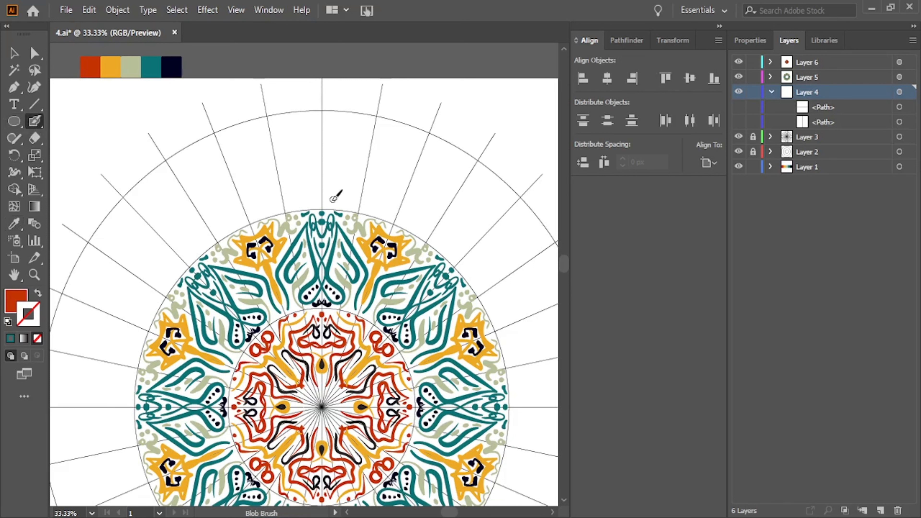
mouse_move(327, 205)
mouse_down()
mouse_move(346, 164)
mouse_move(318, 148)
mouse_move(338, 169)
mouse_up()
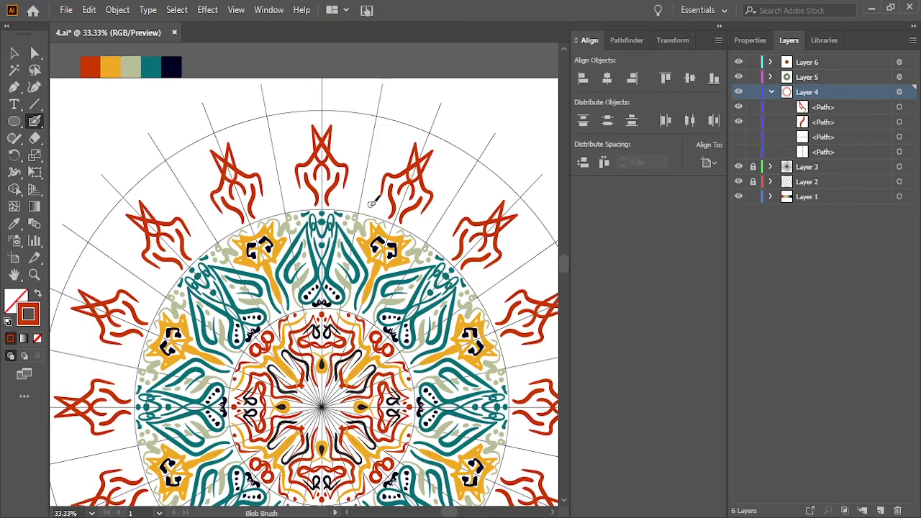
mouse_move(365, 205)
mouse_down()
mouse_move(363, 182)
mouse_move(377, 203)
mouse_move(354, 203)
mouse_move(349, 180)
mouse_up()
- Sample the sage green swatch and paint dabs and dots around the small red flower, plus a dot and curved stroke inside the red flame
click(14, 223)
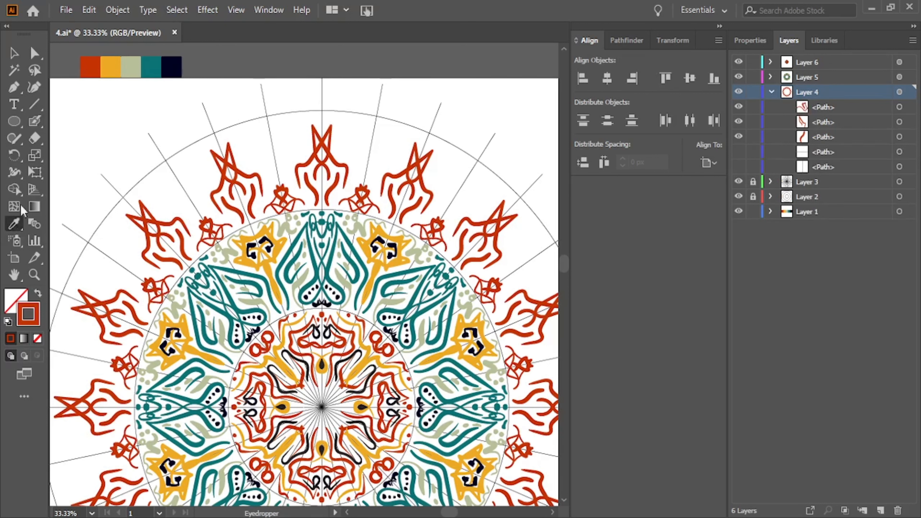
click(131, 67)
click(35, 121)
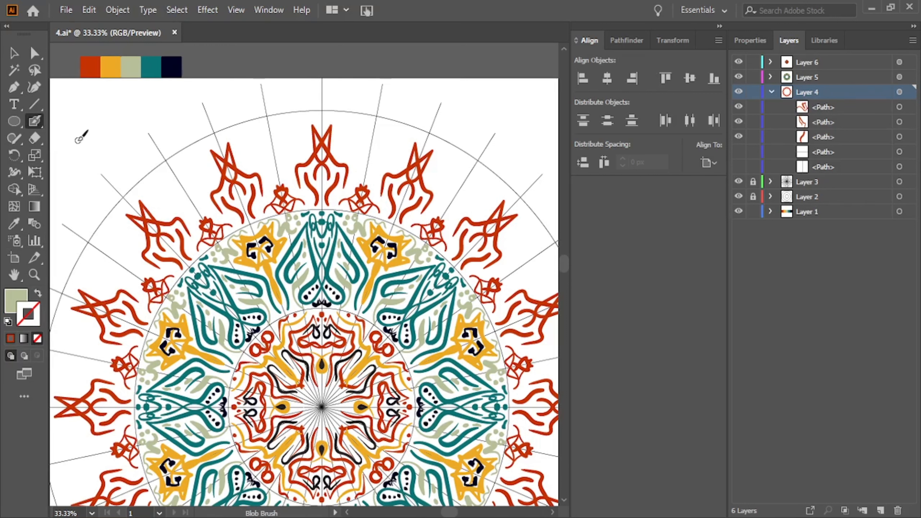
click(336, 198)
click(346, 194)
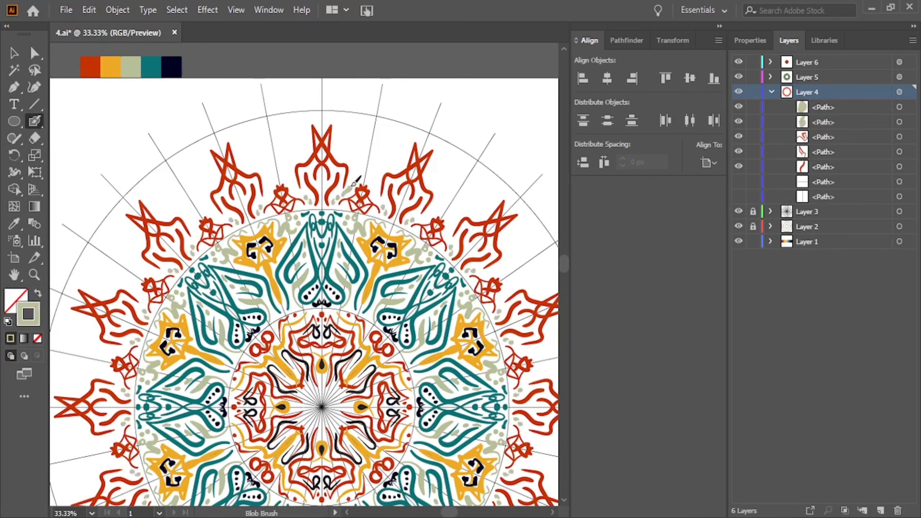
drag(355, 183, 366, 164)
click(358, 178)
click(370, 163)
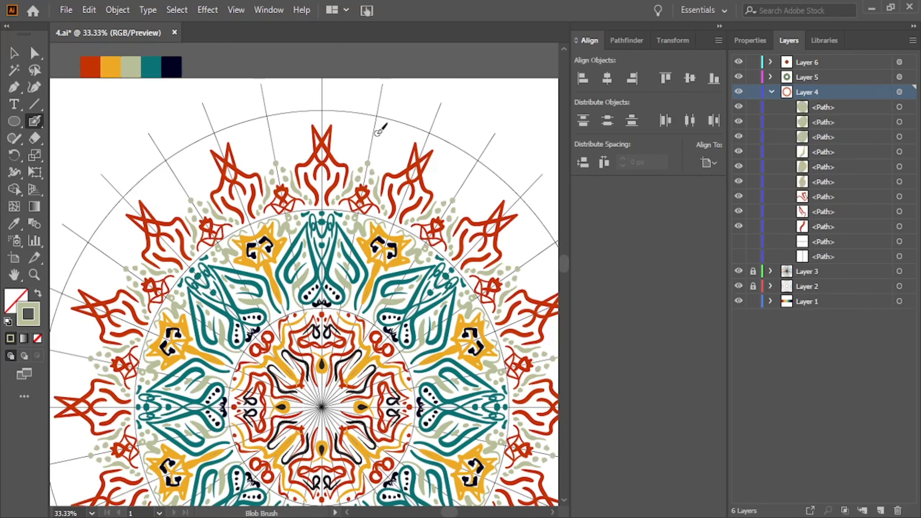
click(322, 175)
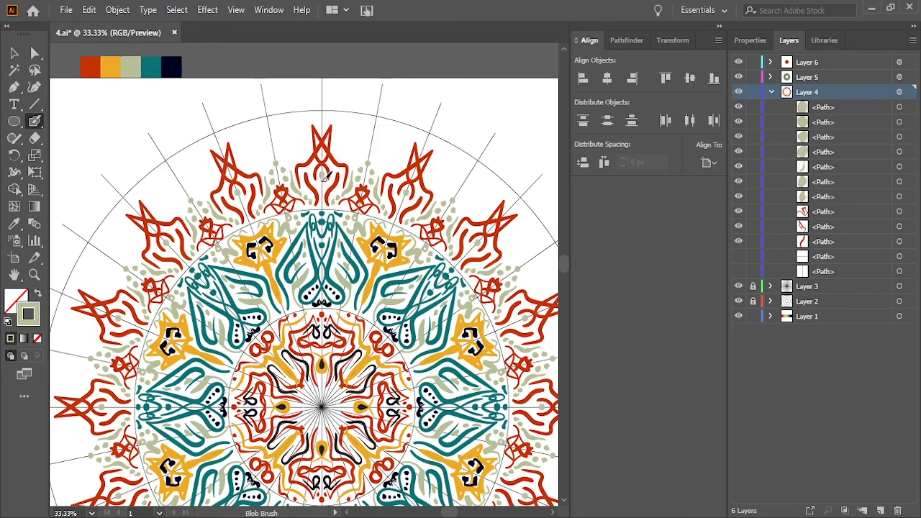
mouse_move(334, 176)
mouse_down()
mouse_move(333, 168)
mouse_move(343, 183)
mouse_move(332, 204)
mouse_up()
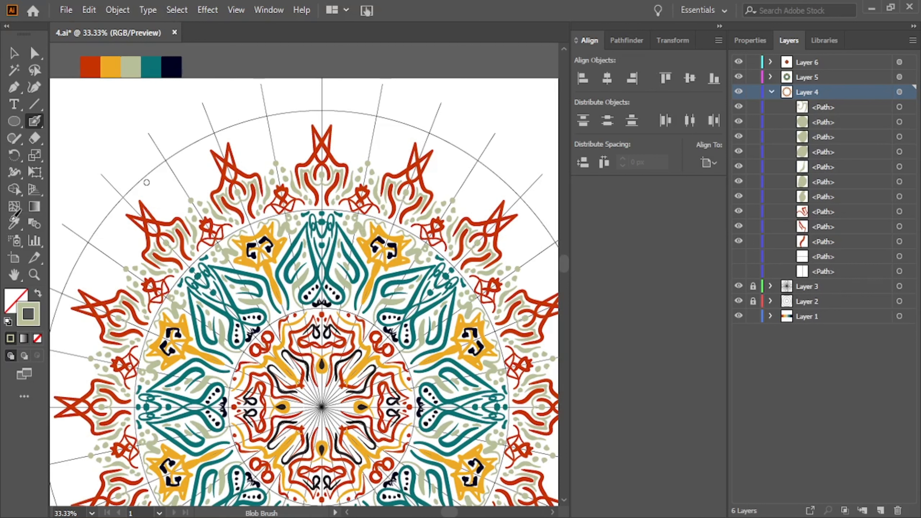
- Sample the dark navy swatch and paint a spiky outline with a drop shape above the small red flower
click(13, 224)
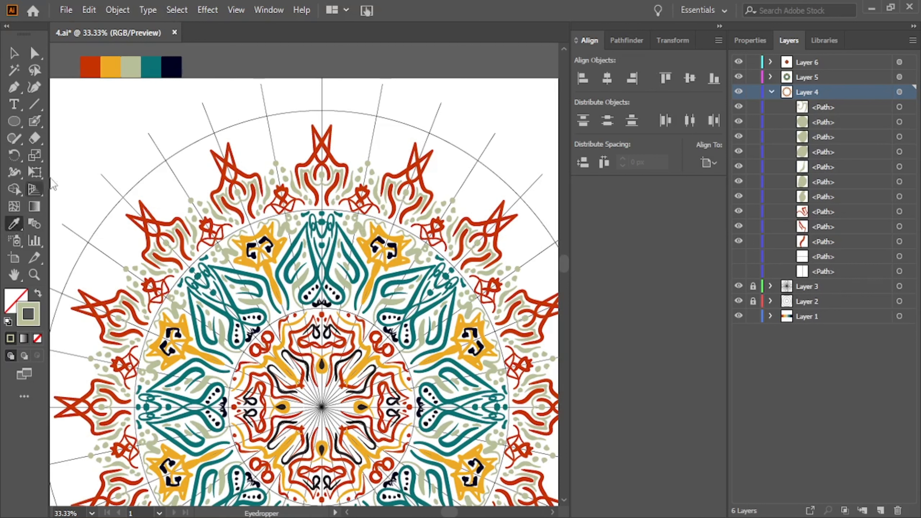
click(183, 77)
click(34, 121)
scroll(177, 146, up, 1)
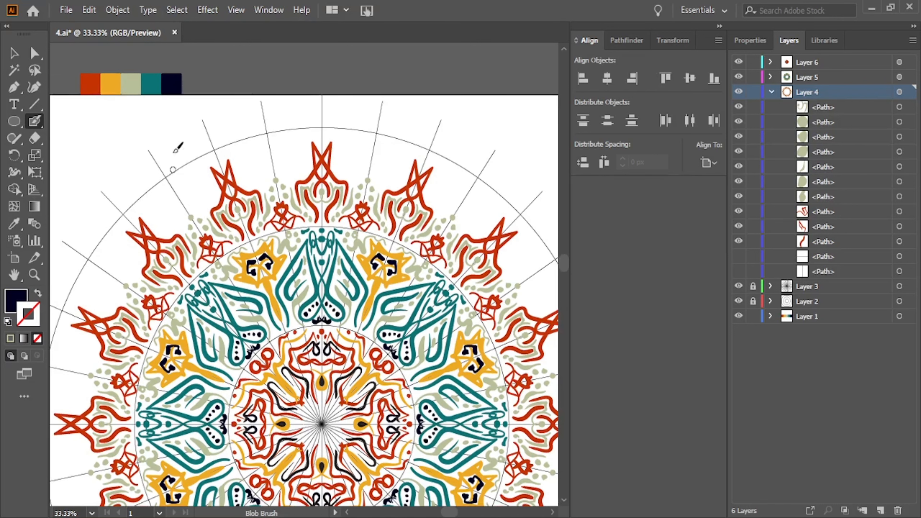
mouse_move(369, 180)
mouse_down()
mouse_move(368, 191)
mouse_move(381, 201)
mouse_up()
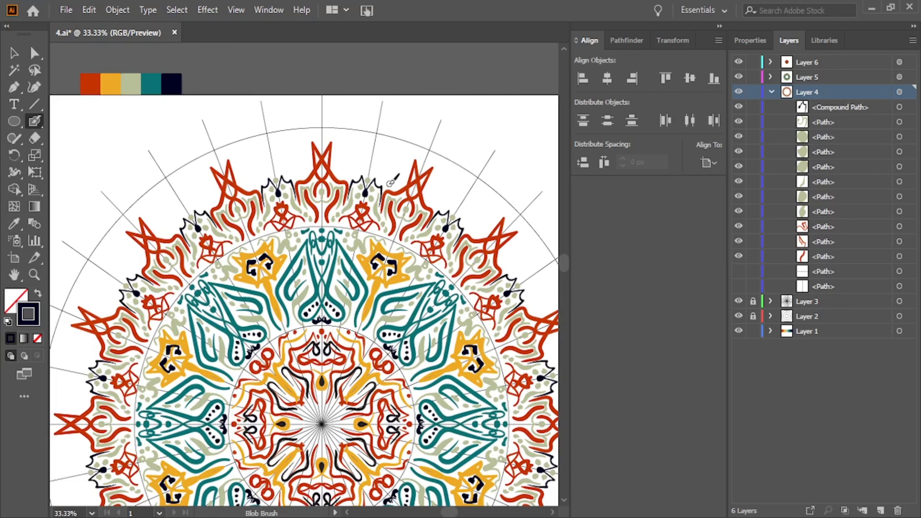
- Paint a converging chain of dark dots out from the spiky outline and crown it with an angular motif near the outer circle
click(374, 169)
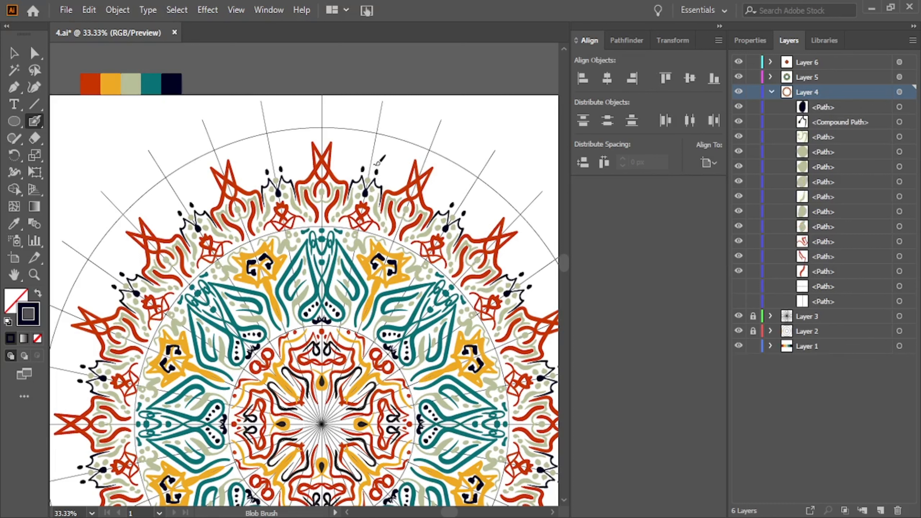
click(376, 161)
click(375, 152)
click(375, 145)
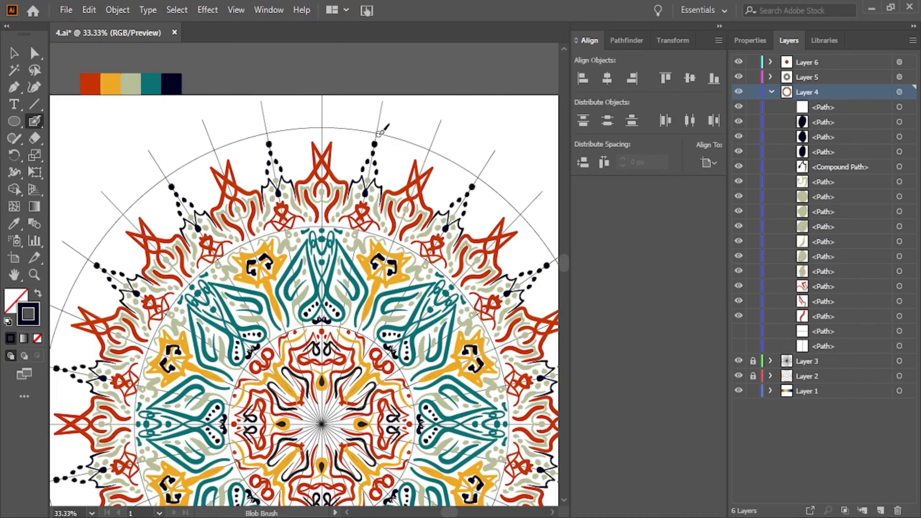
mouse_move(388, 139)
mouse_down()
mouse_move(382, 131)
mouse_move(389, 160)
mouse_move(392, 133)
mouse_up()
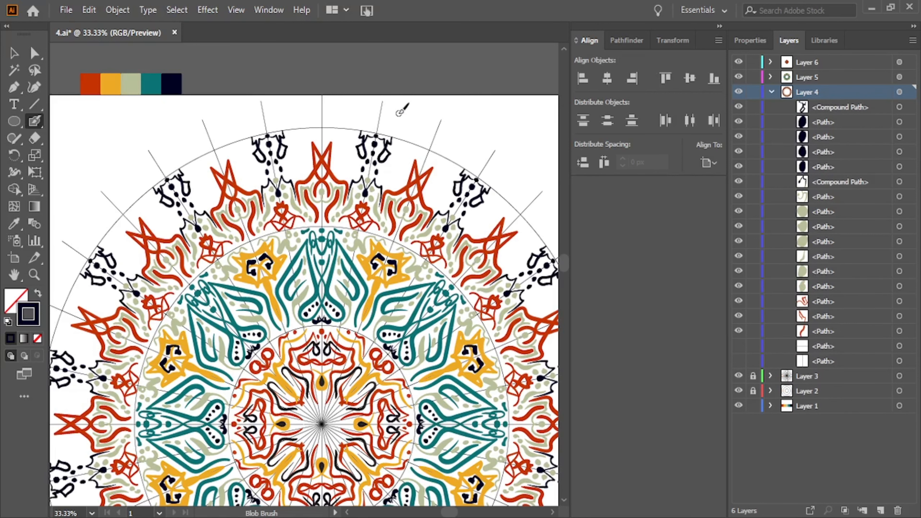
- Sample the orange-yellow swatch and paint a bent stroke beside the red flame and short strokes inside the dark crown motif
double_click(14, 224)
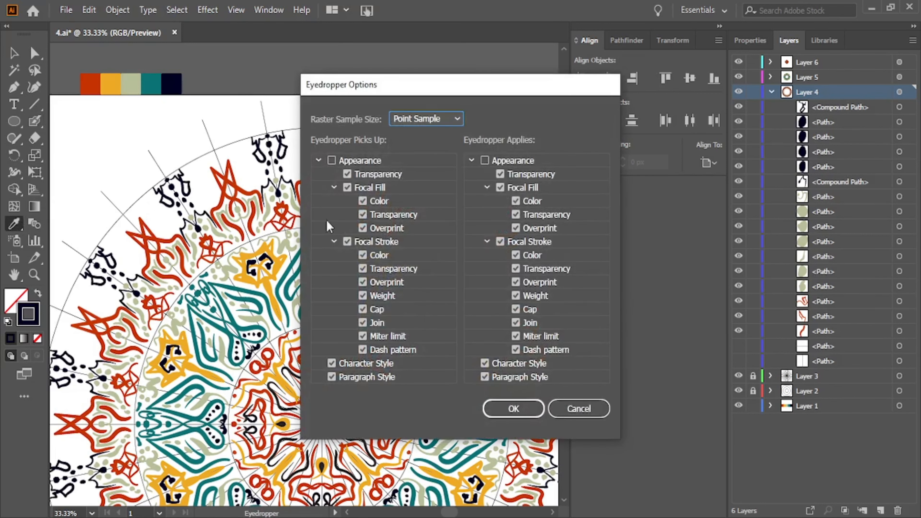
click(582, 414)
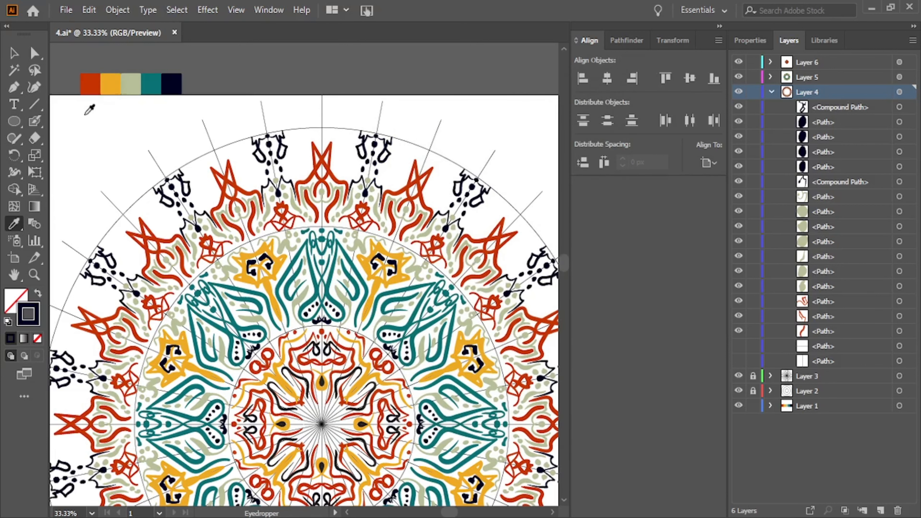
click(110, 84)
key(shift+b)
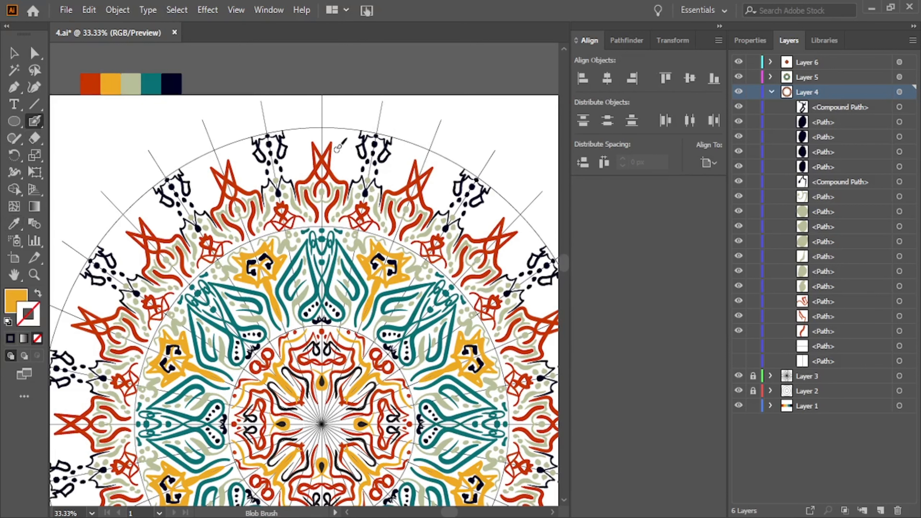
mouse_move(338, 148)
mouse_down()
mouse_move(351, 175)
mouse_move(368, 155)
mouse_up()
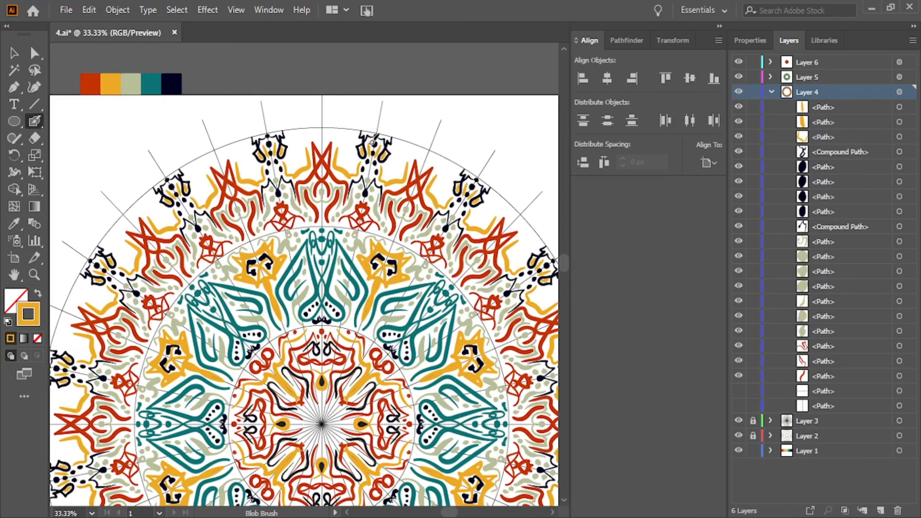
- Paint two orange-yellow dots at the tip of the red flame and a wavy stroke between the flame and the dark motif
click(322, 144)
click(323, 135)
mouse_move(338, 135)
mouse_down()
mouse_move(343, 127)
mouse_move(359, 170)
mouse_move(382, 180)
mouse_up()
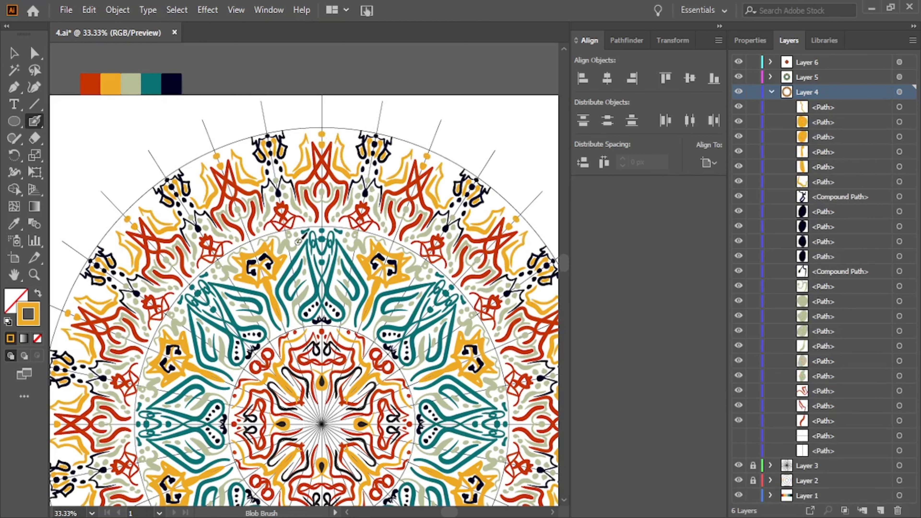
- Sample the teal swatch and paint a curled stroke and small dabs between the dark motif and the orange-yellow strokes near the outer circle
click(13, 223)
click(157, 93)
click(34, 121)
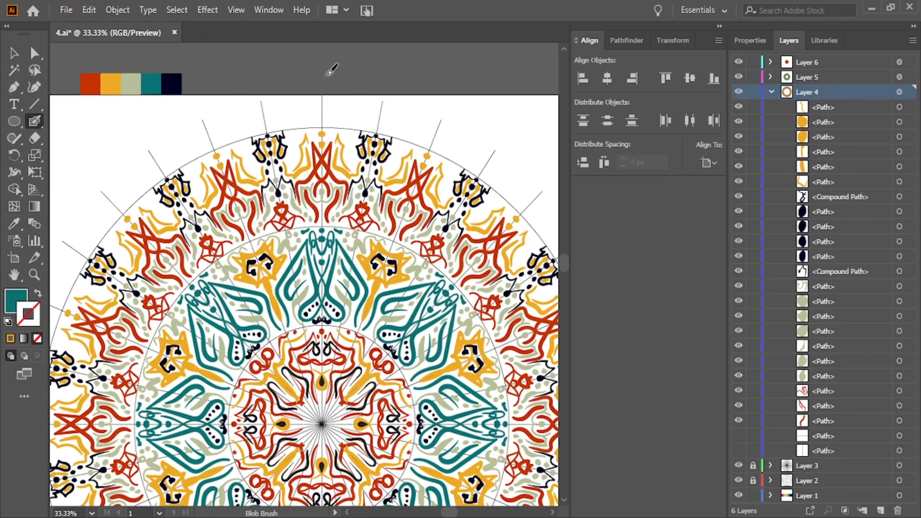
mouse_move(390, 166)
mouse_down()
mouse_move(410, 138)
mouse_move(413, 150)
mouse_move(428, 138)
mouse_up()
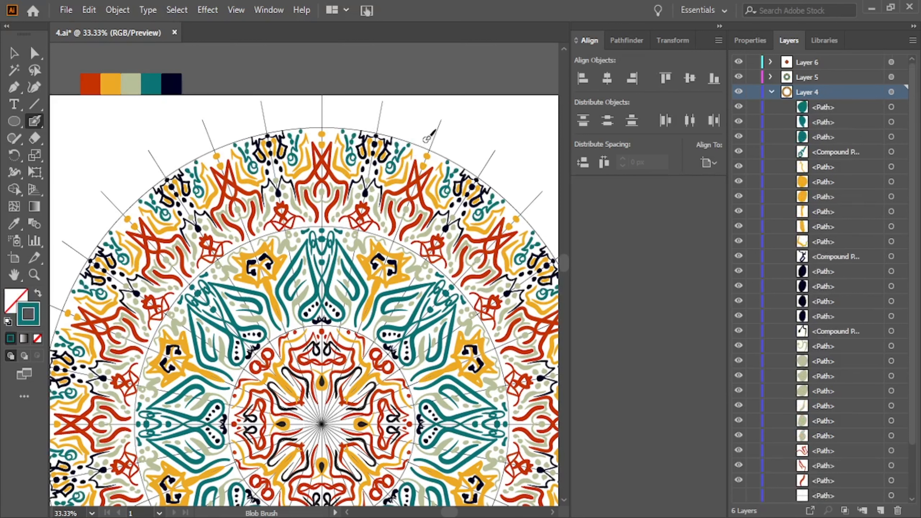
- Collapse Layer 4 and zoom out to review the whole mandala on the artboard
click(772, 91)
key(ctrl+minus)
key(ctrl+minus)
key(ctrl+minus)
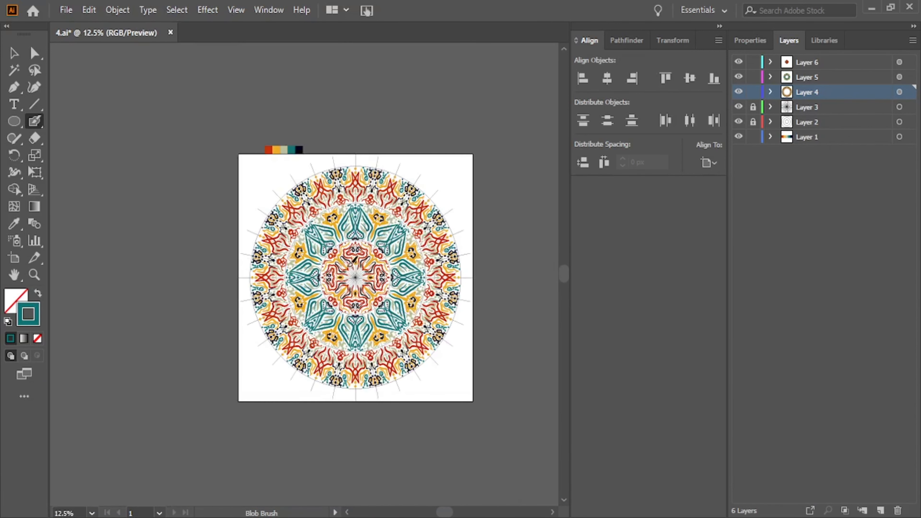
- On Layer 5, use the Blob Brush with the sampled red swatch as stroke to paint dots and thin wavy strokes around the teal petal motif
scroll(354, 259, up, 1)
scroll(362, 200, up, 1)
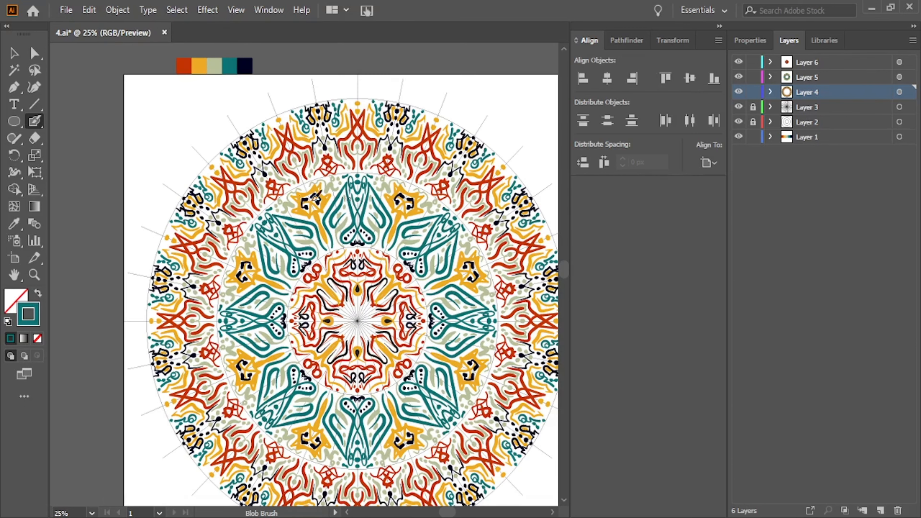
key(i)
click(181, 67)
click(837, 77)
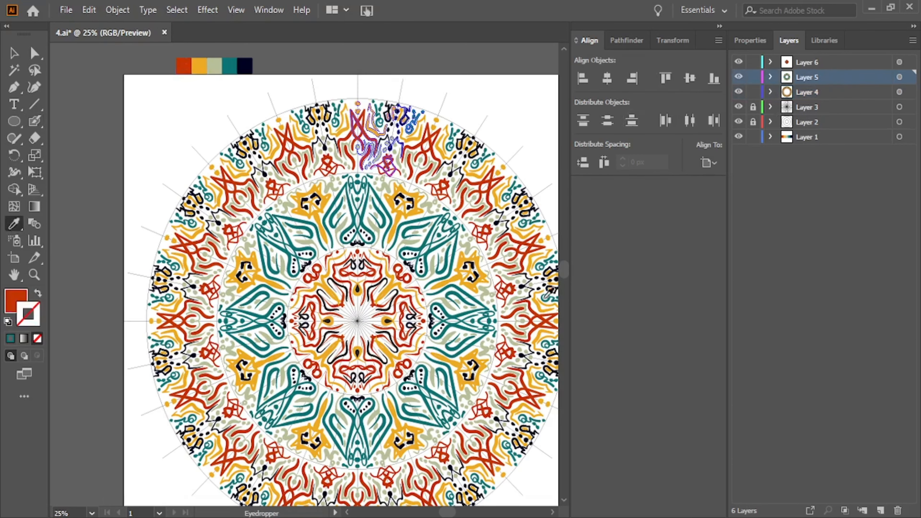
scroll(414, 247, up, 2)
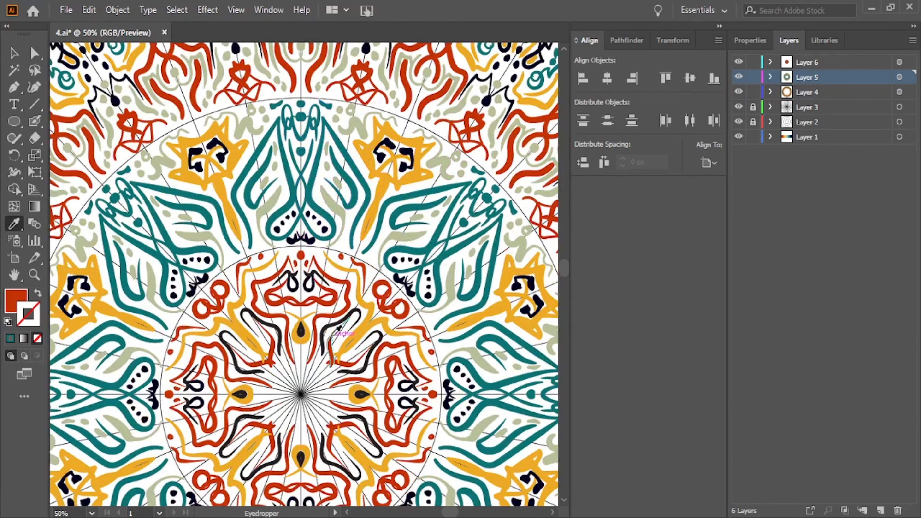
key(shift+b)
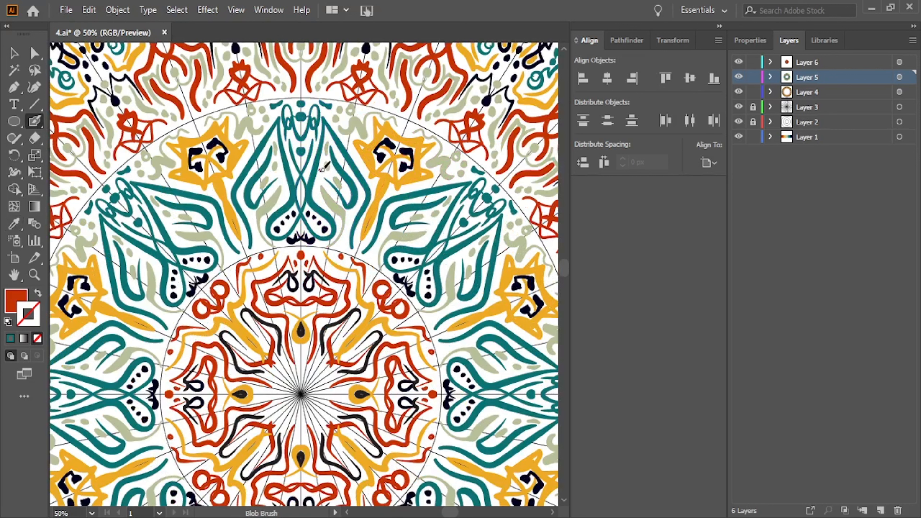
key(shift+x)
click(321, 171)
click(319, 180)
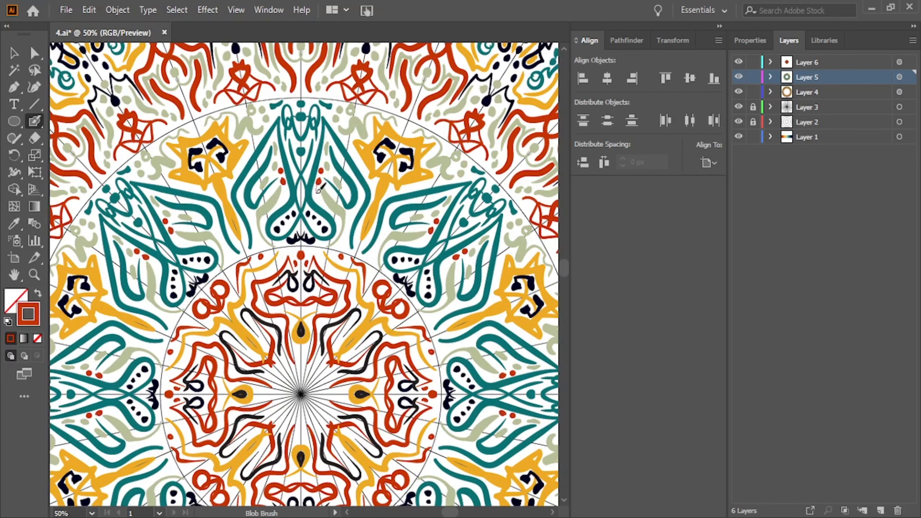
mouse_move(318, 186)
mouse_down()
mouse_move(348, 228)
mouse_move(338, 250)
mouse_up()
click(355, 213)
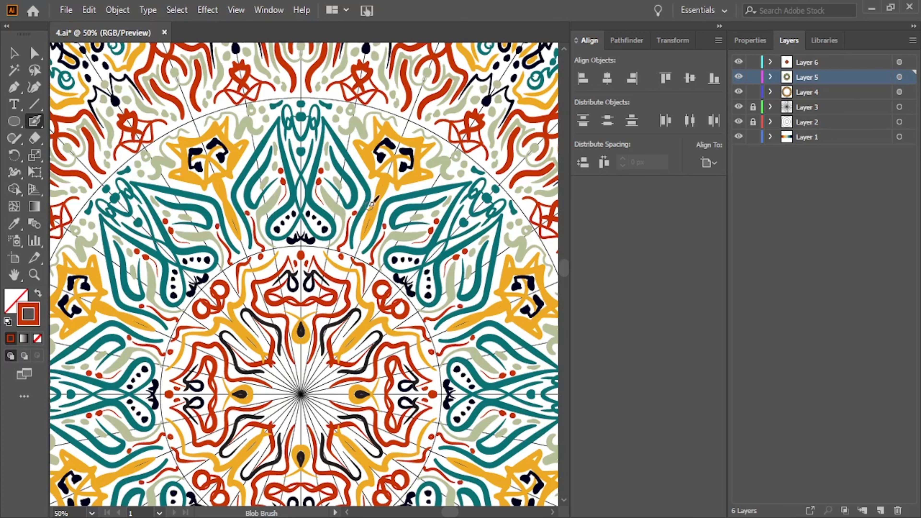
- Hide the radial line grid on Layer 3 and the guide circles on Layer 2
scroll(373, 207, down, 4)
scroll(374, 206, up, 1)
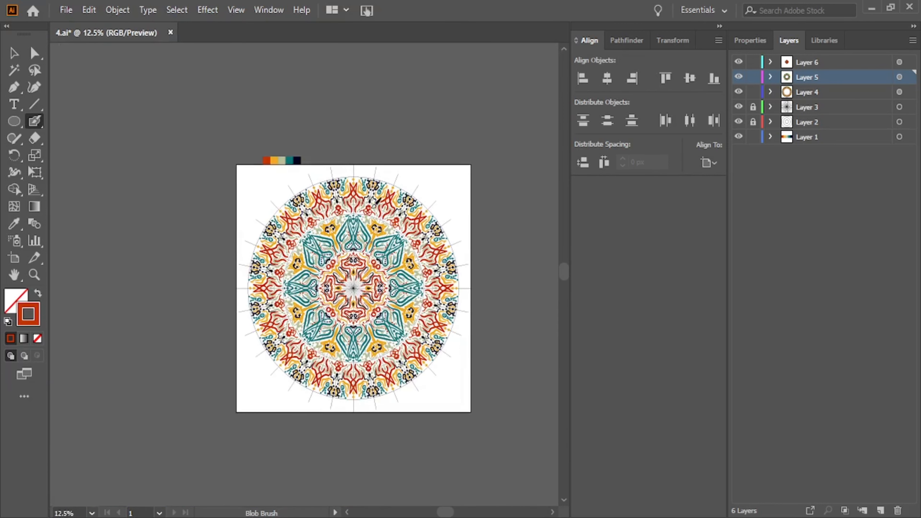
click(739, 107)
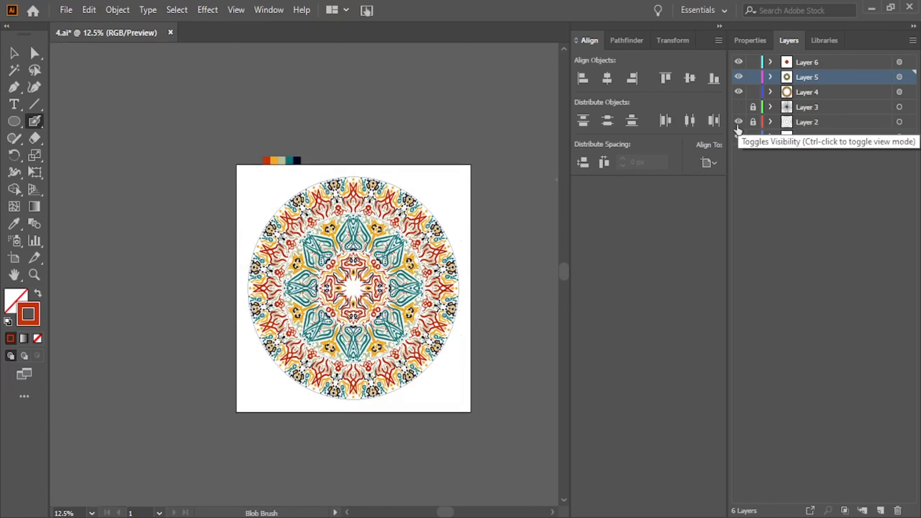
click(739, 122)
- Collapse both panel docks to icons and switch to the Selection tool
click(719, 26)
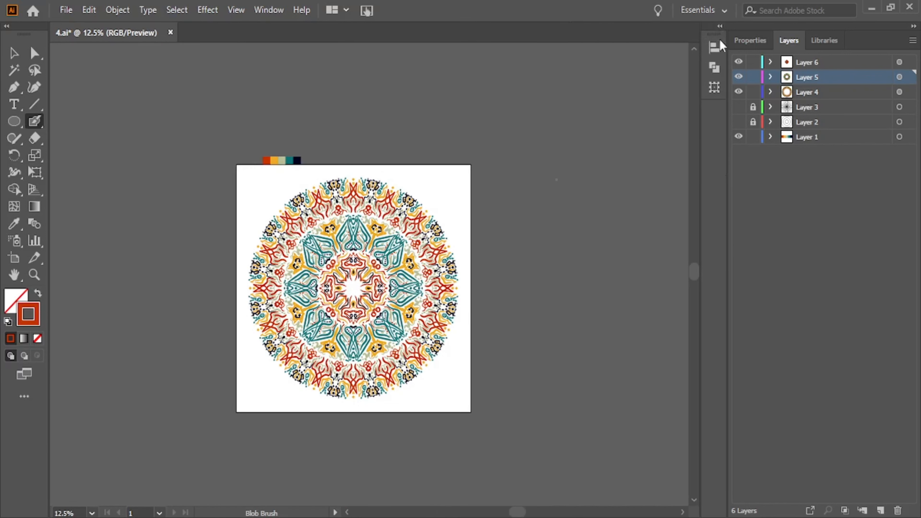
click(913, 26)
click(14, 53)
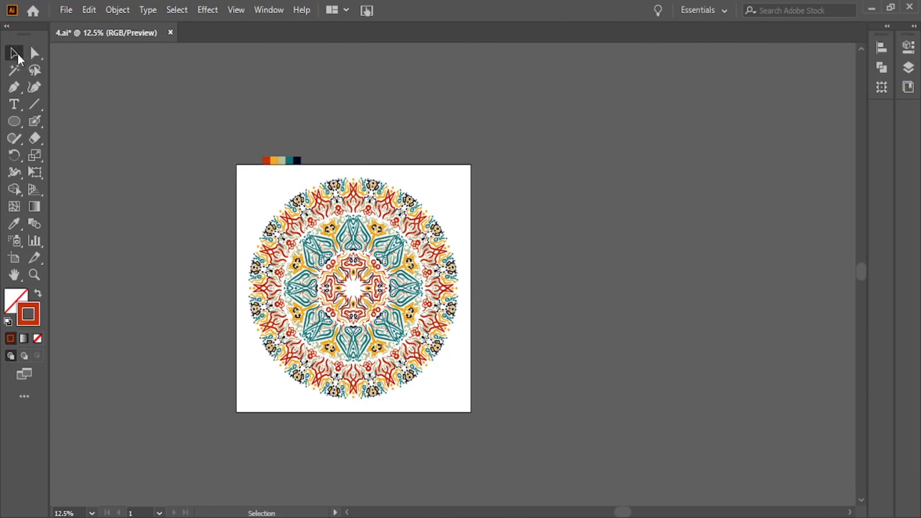
- Examine the mandala without its guides, both close up ring by ring and as a whole on the artboard
alt+scroll(198, 404, up, 2)
scroll(843, 410, up, 1)
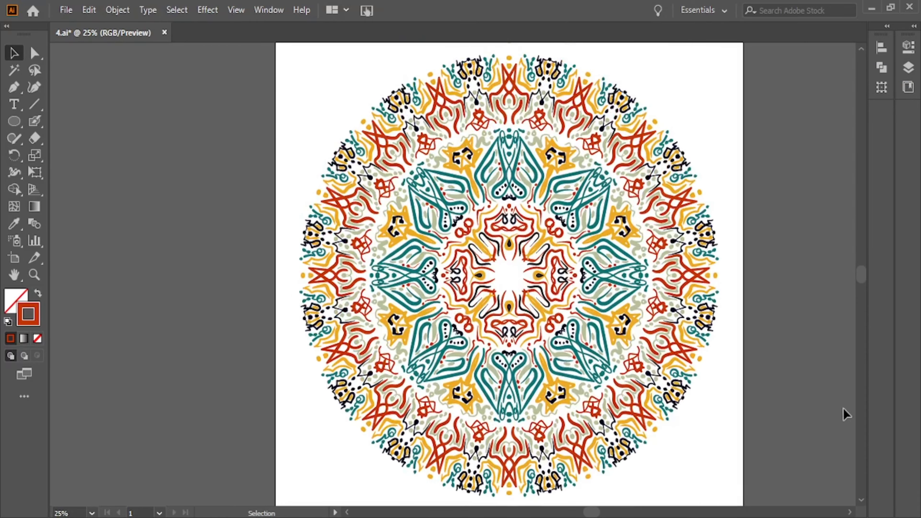
alt+scroll(816, 363, up, 1)
scroll(788, 319, down, 2)
alt+scroll(679, 333, up, 1)
alt+scroll(678, 334, down, 2)
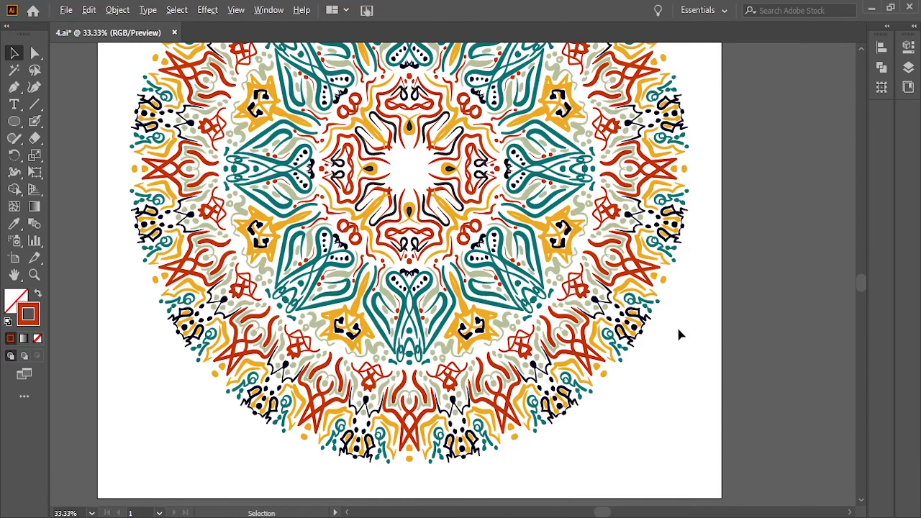
alt+scroll(680, 335, up, 1)
scroll(725, 322, up, 1)
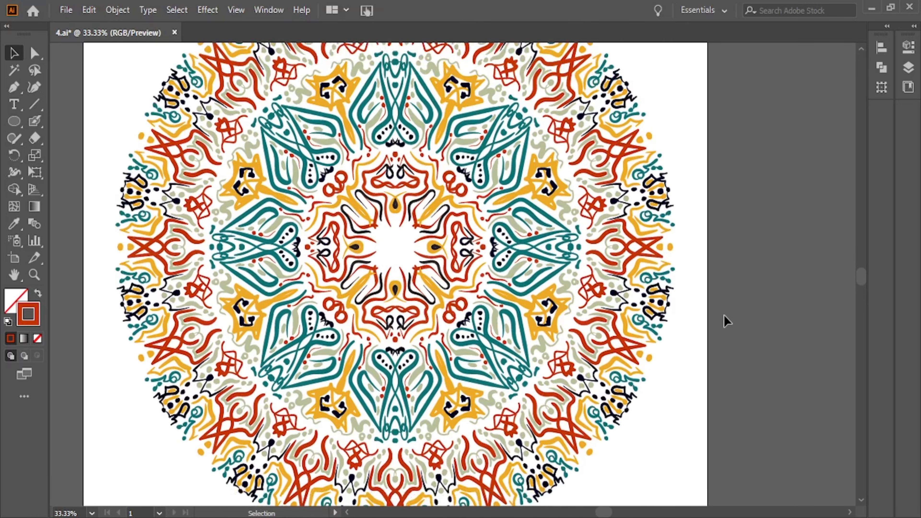
scroll(726, 322, up, 2)
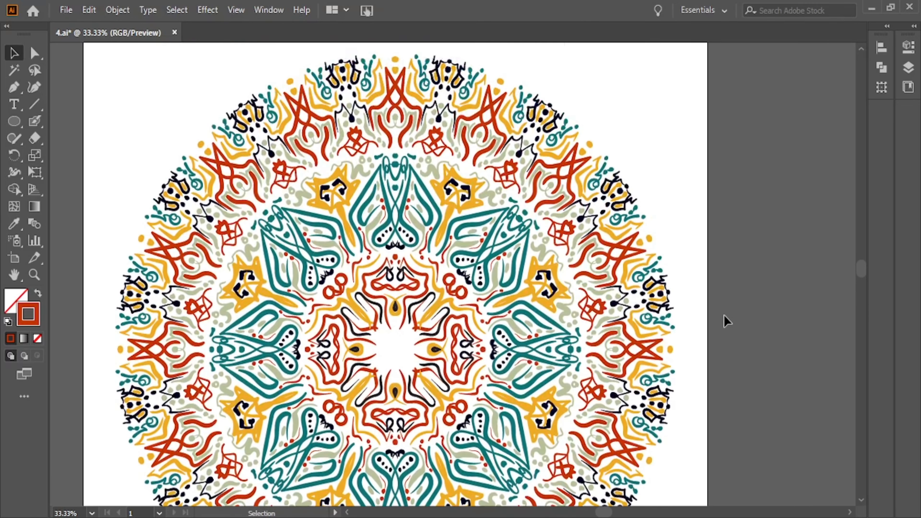
scroll(726, 321, down, 3)
scroll(725, 322, down, 1)
scroll(725, 321, down, 1)
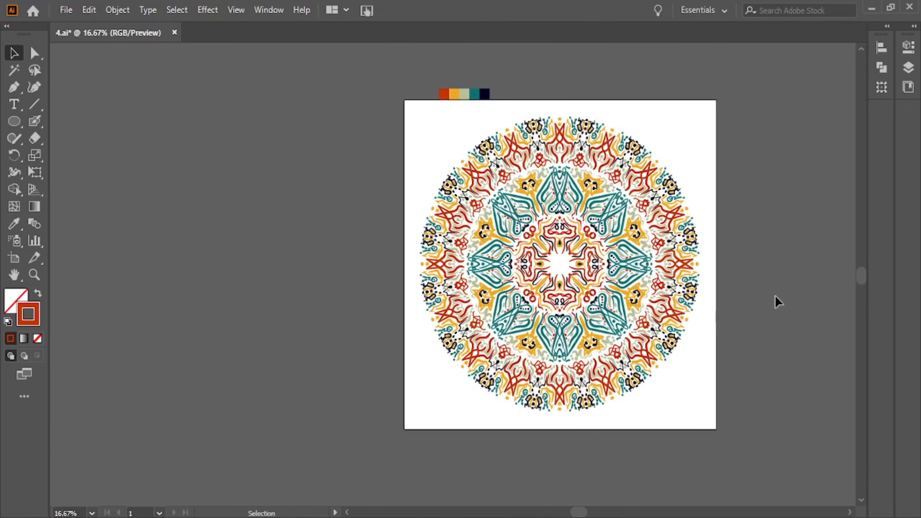
scroll(773, 261, up, 1)
scroll(707, 221, up, 1)
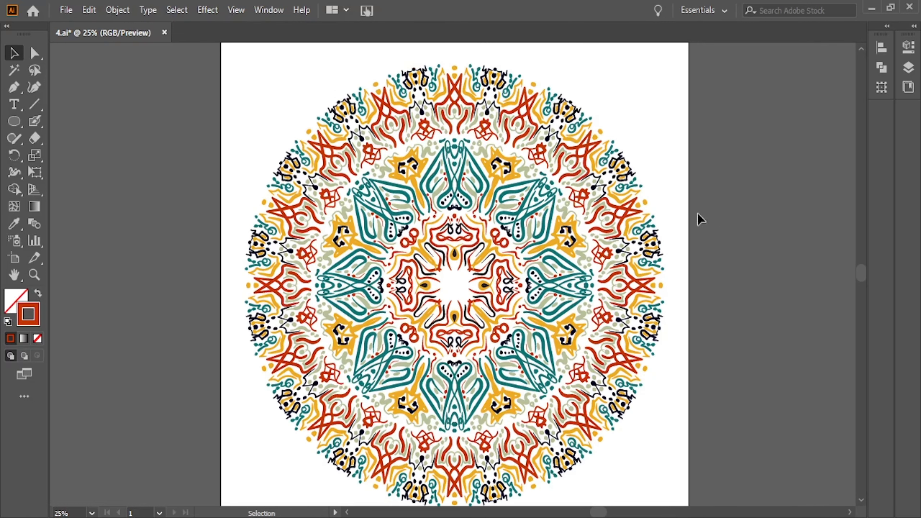
scroll(682, 170, down, 4)
scroll(583, 145, up, 1)
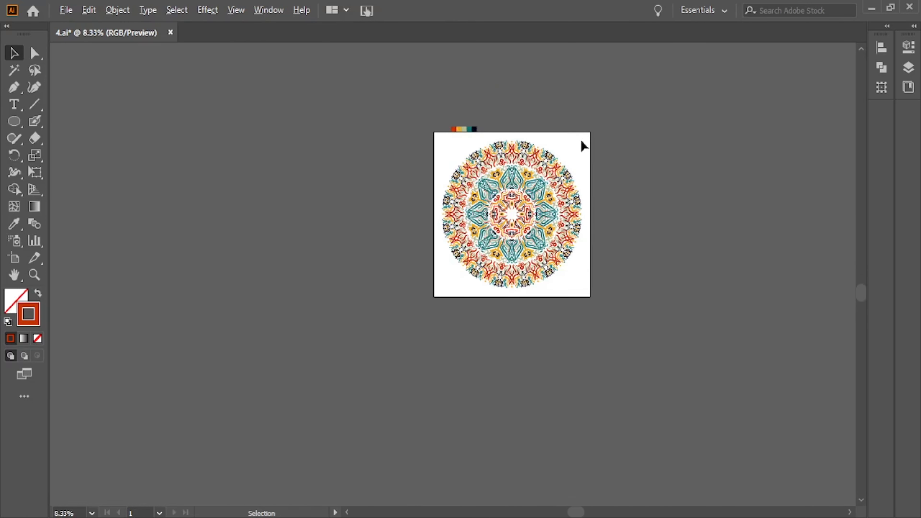
scroll(580, 145, down, 1)
scroll(611, 183, up, 1)
scroll(612, 189, up, 2)
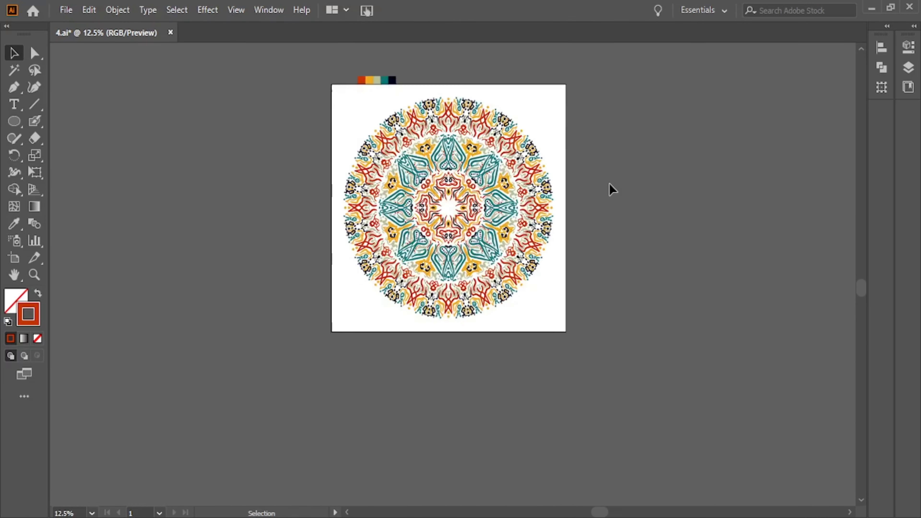
scroll(613, 188, up, 1)
scroll(613, 189, up, 1)
scroll(612, 189, down, 2)
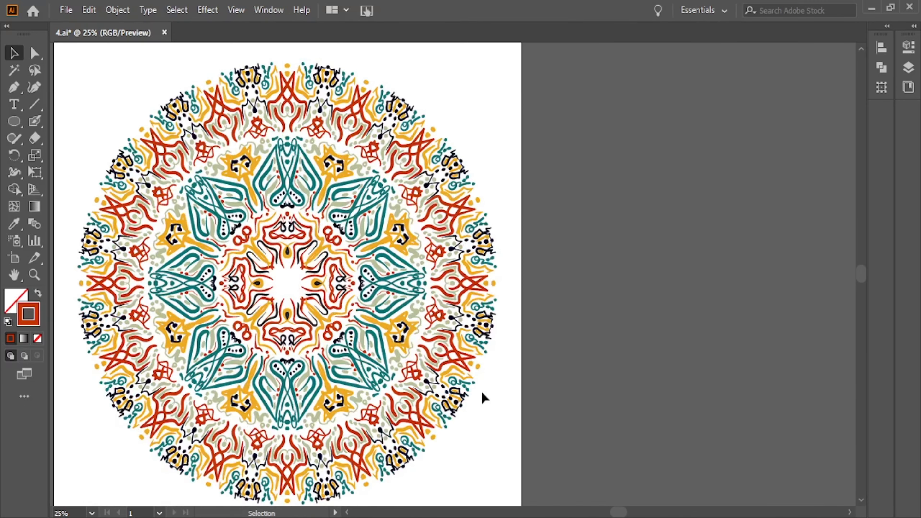
drag(493, 386, 654, 381)
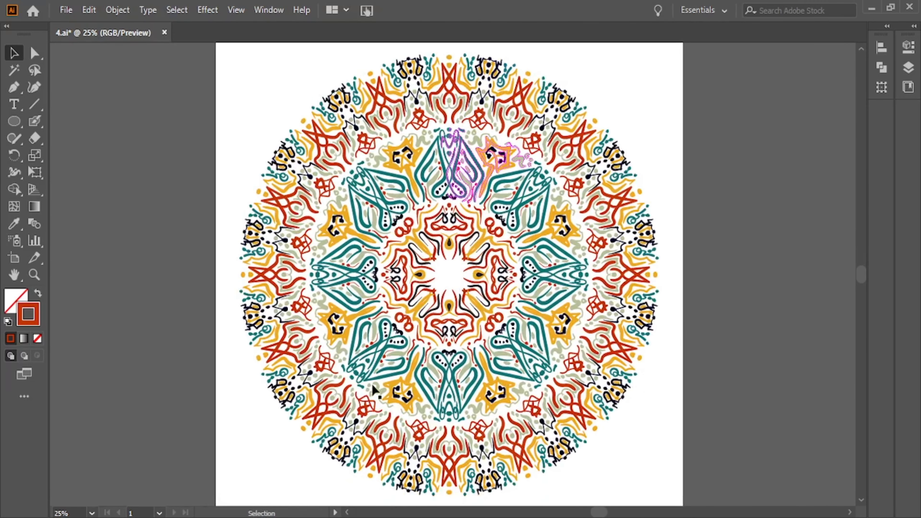
- Switch to the Blob Brush tool
click(39, 121)
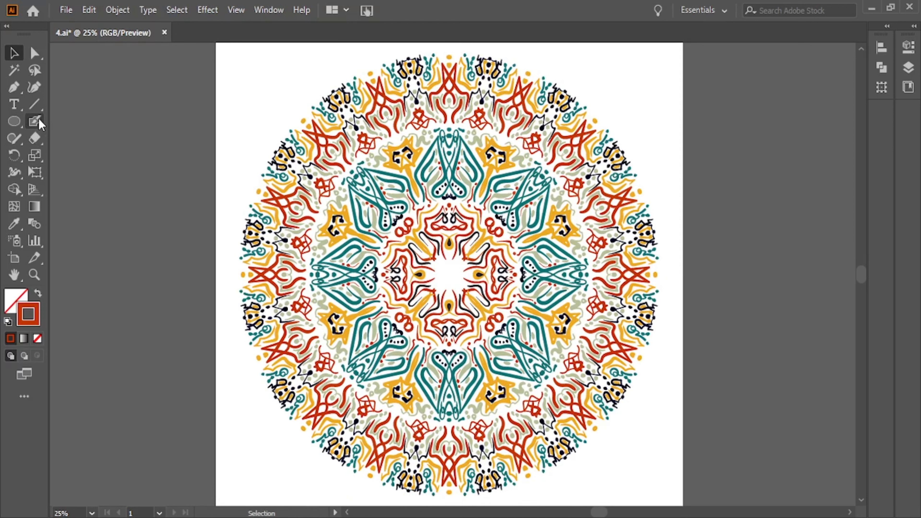